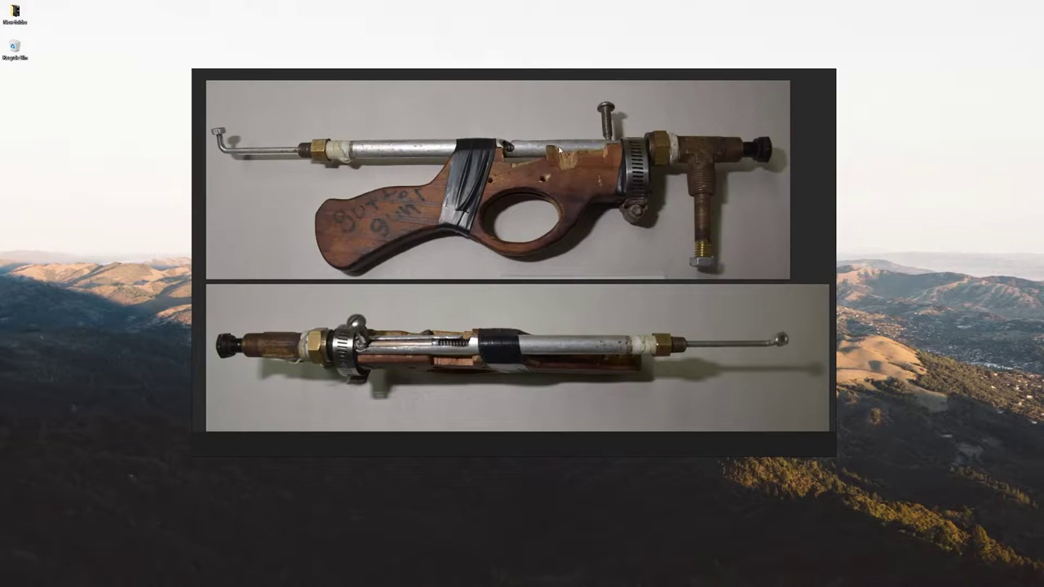
# Zoom into the side-view gun photo and pan to show more of the wooden stock
pyautogui.scroll(5, 543, 219)
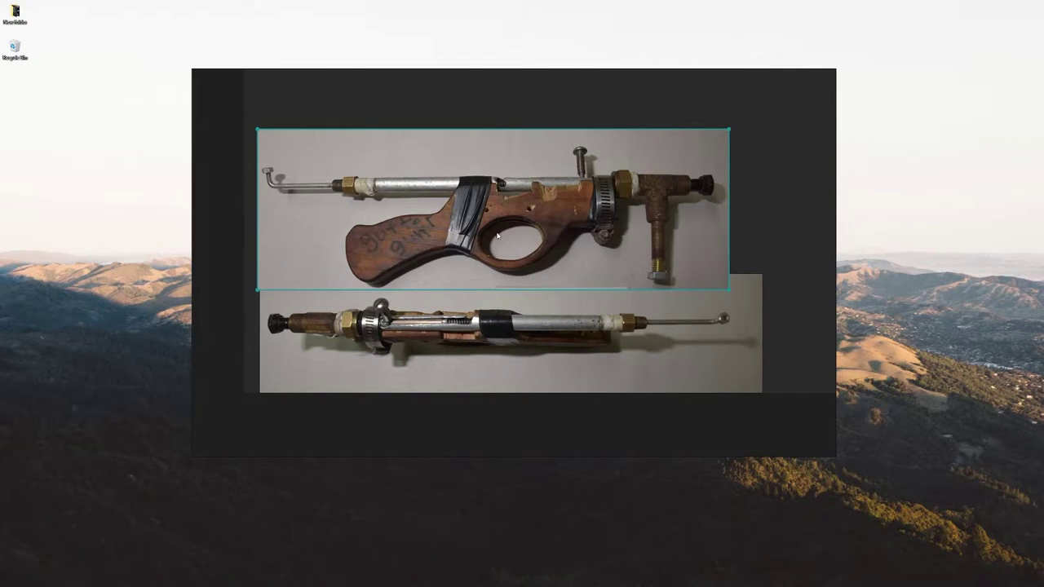
pyautogui.scroll(3, 518, 235)
pyautogui.scroll(-1, 524, 251)
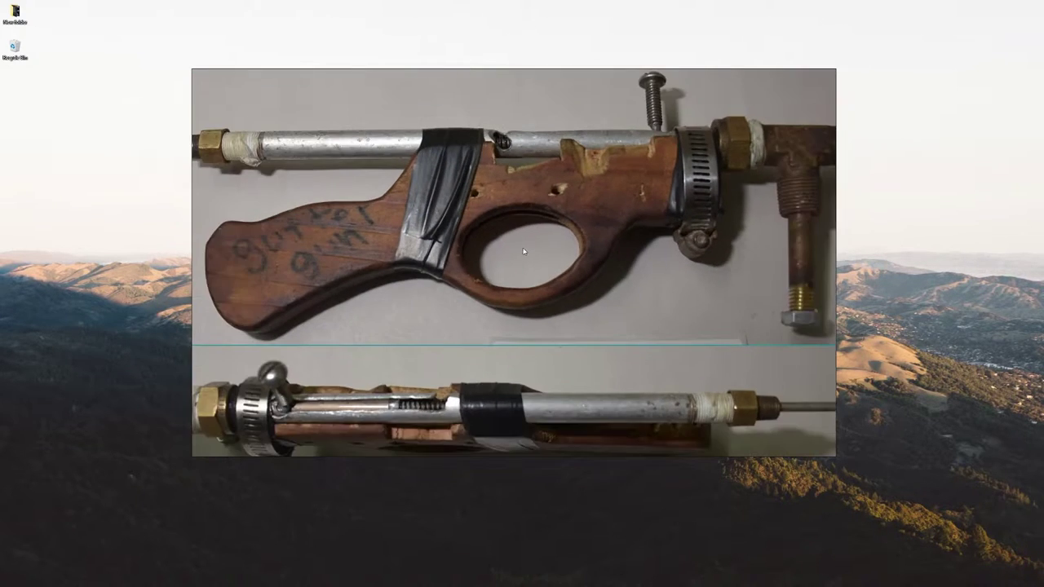
pyautogui.moveTo(538, 305); pyautogui.dragTo(563, 265)
pyautogui.scroll(-4, 576, 267)
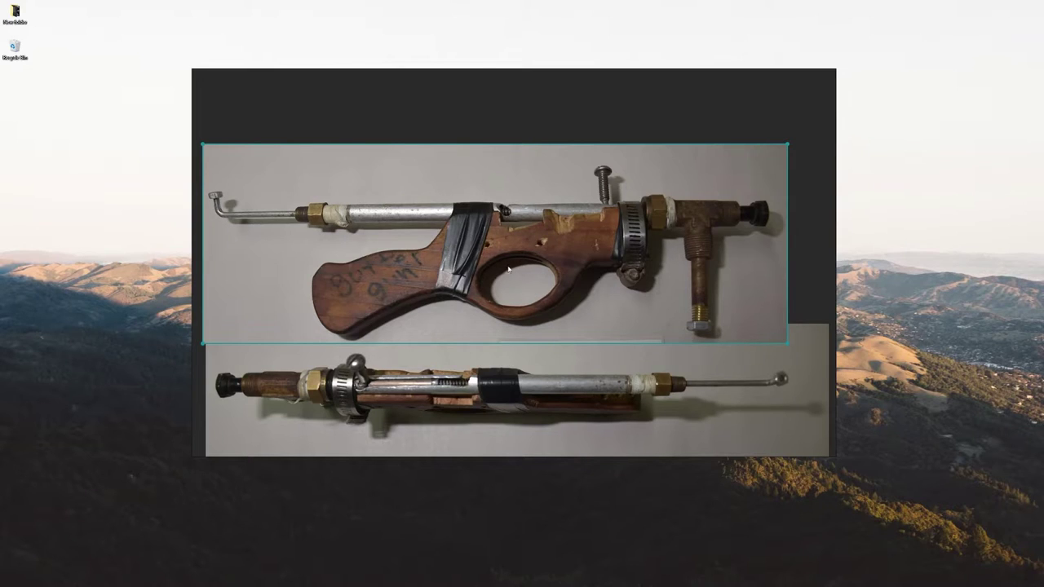
pyautogui.scroll(3, 501, 258)
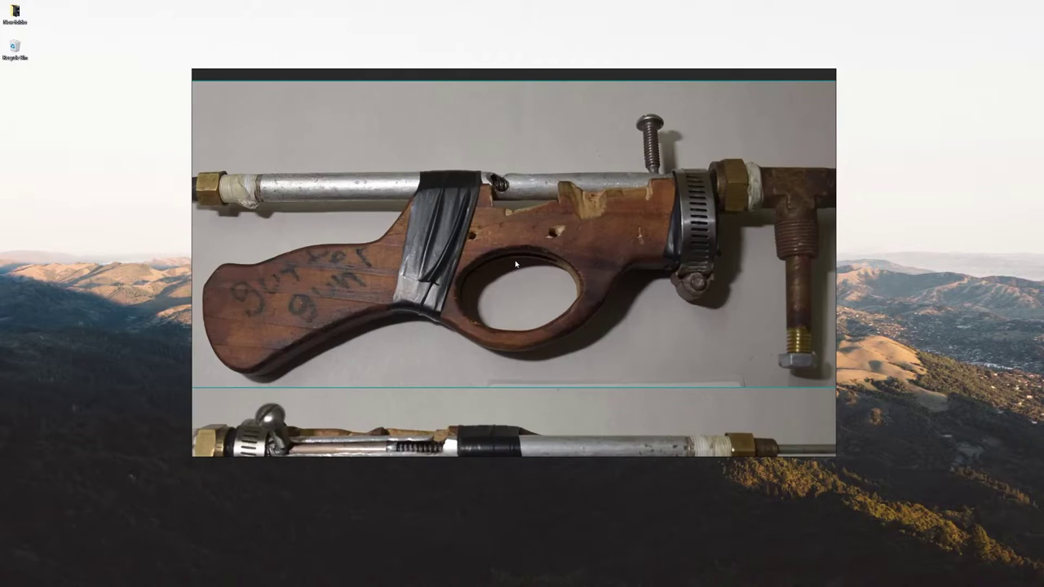
pyautogui.scroll(-3, 501, 270)
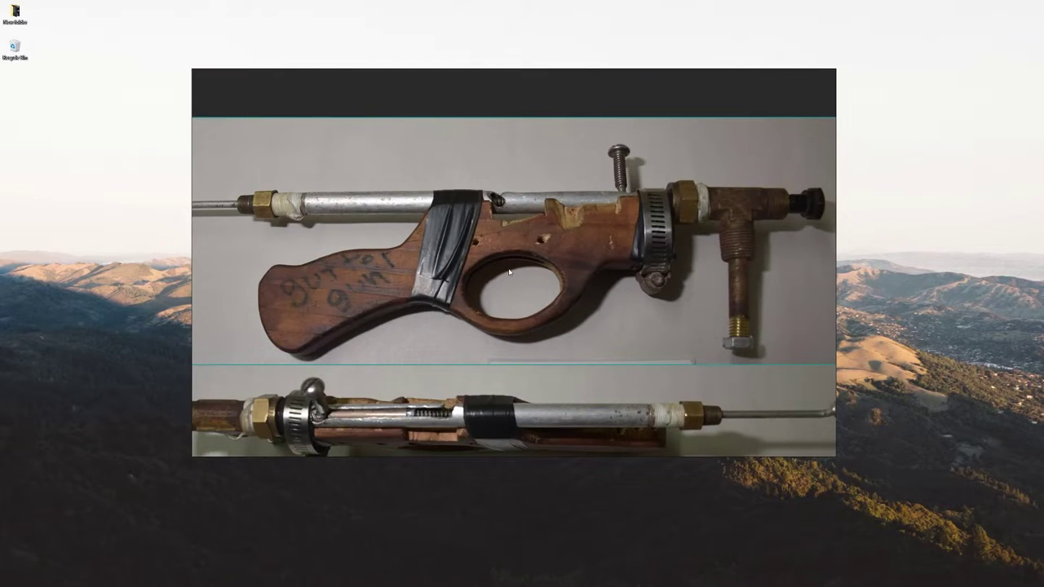
pyautogui.scroll(-1, 508, 275)
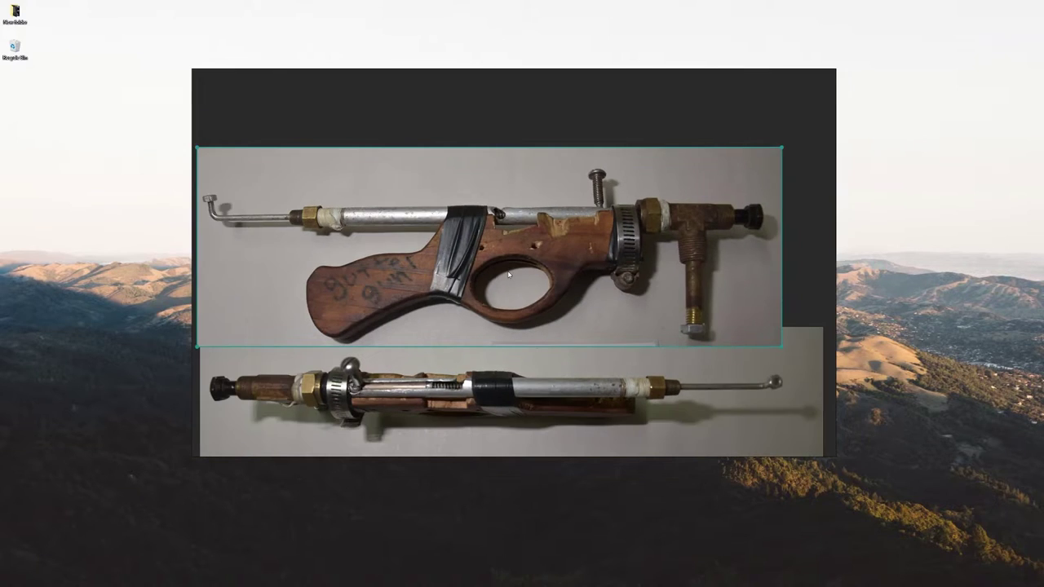
pyautogui.scroll(3, 509, 289)
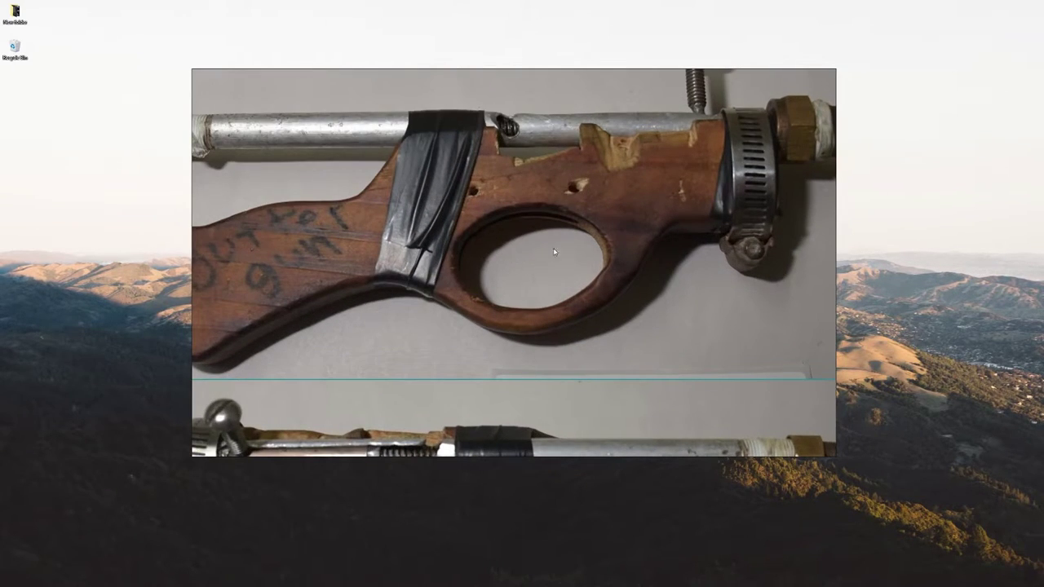
# Pan and zoom the enlarged photo until the hose clamp and T-fitting fill the window
pyautogui.moveTo(556, 253); pyautogui.dragTo(563, 217)
pyautogui.scroll(-2, 551, 219)
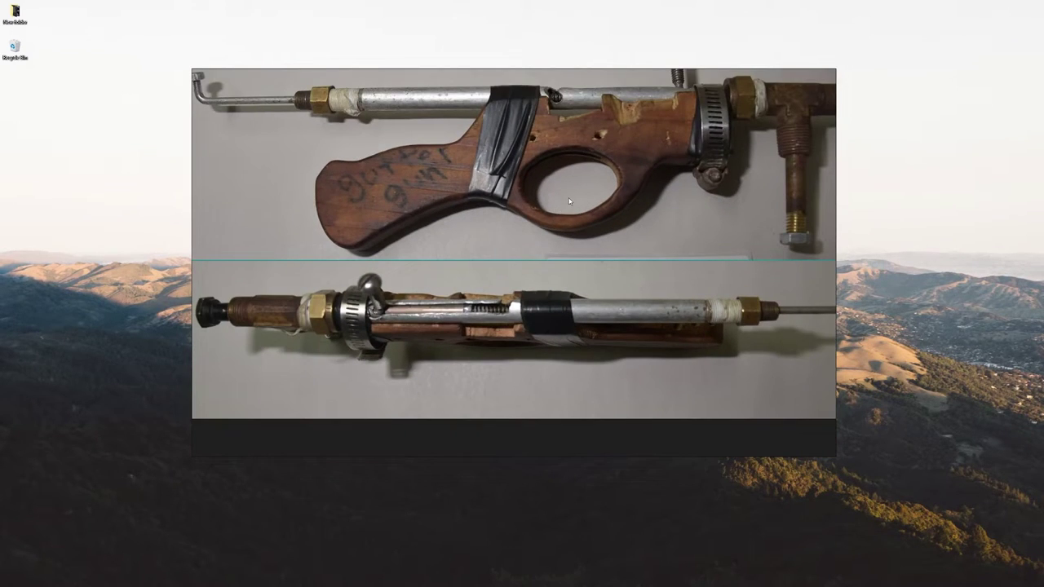
pyautogui.scroll(1, 620, 197)
pyautogui.scroll(-1, 624, 202)
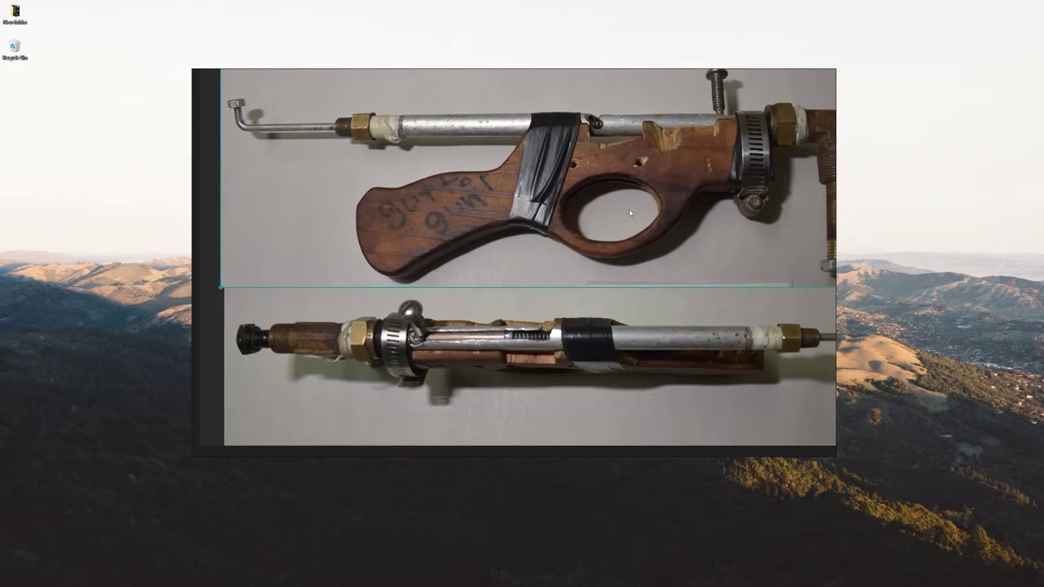
pyautogui.scroll(1, 560, 255)
pyautogui.scroll(1, 553, 223)
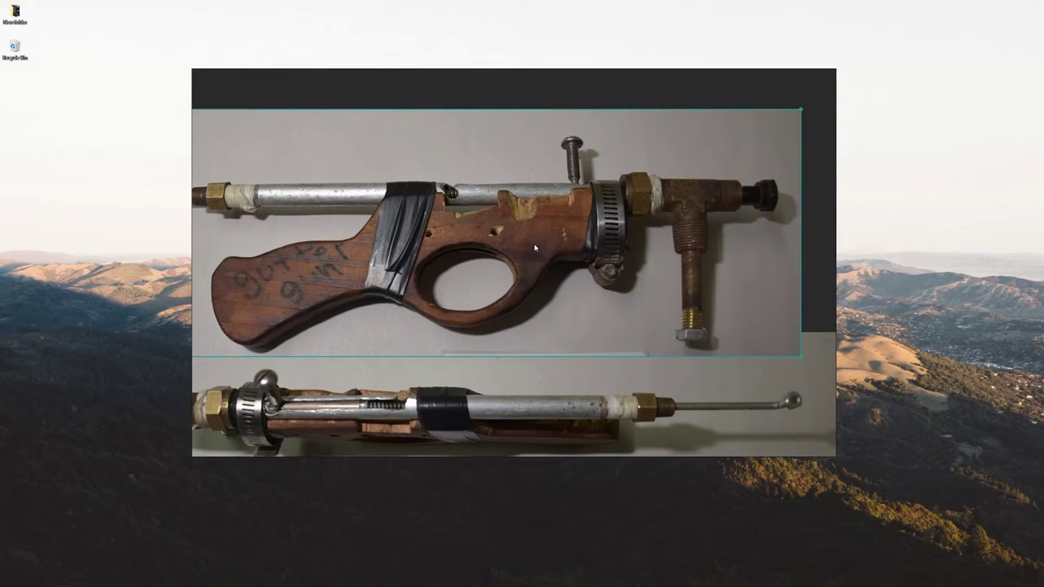
pyautogui.scroll(1, 494, 269)
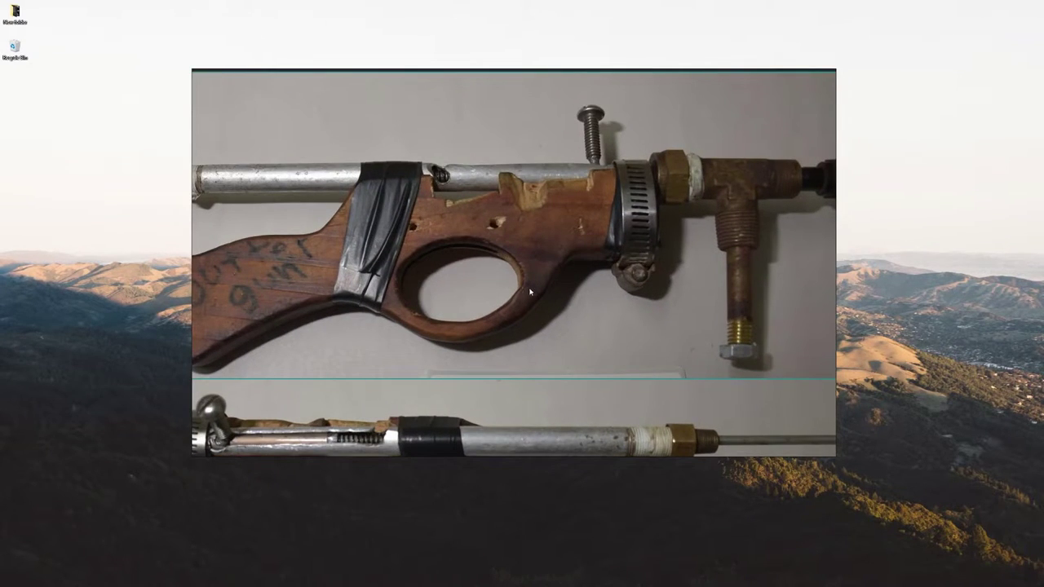
pyautogui.scroll(-1, 484, 261)
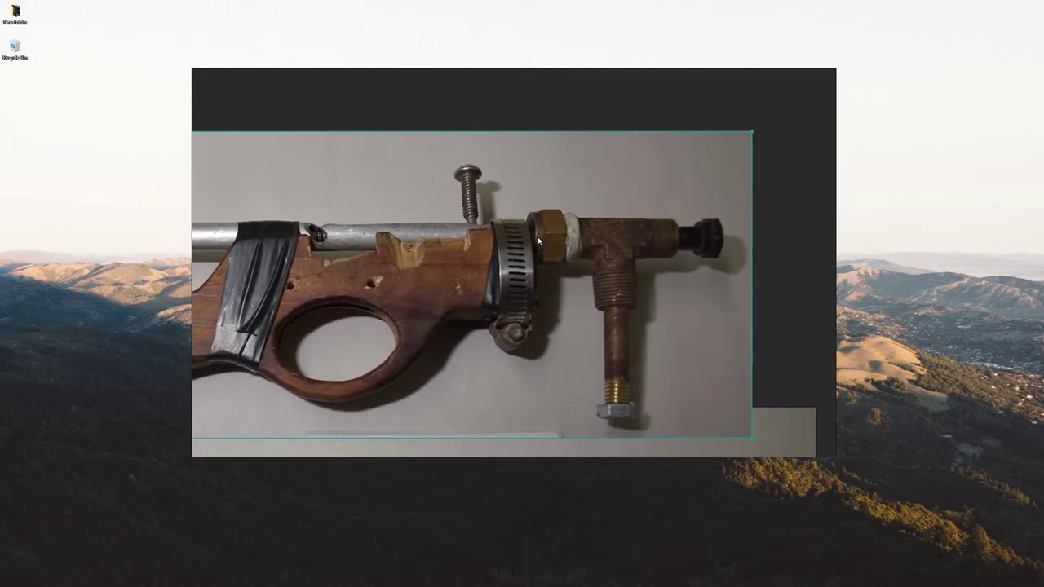
pyautogui.scroll(1, 538, 236)
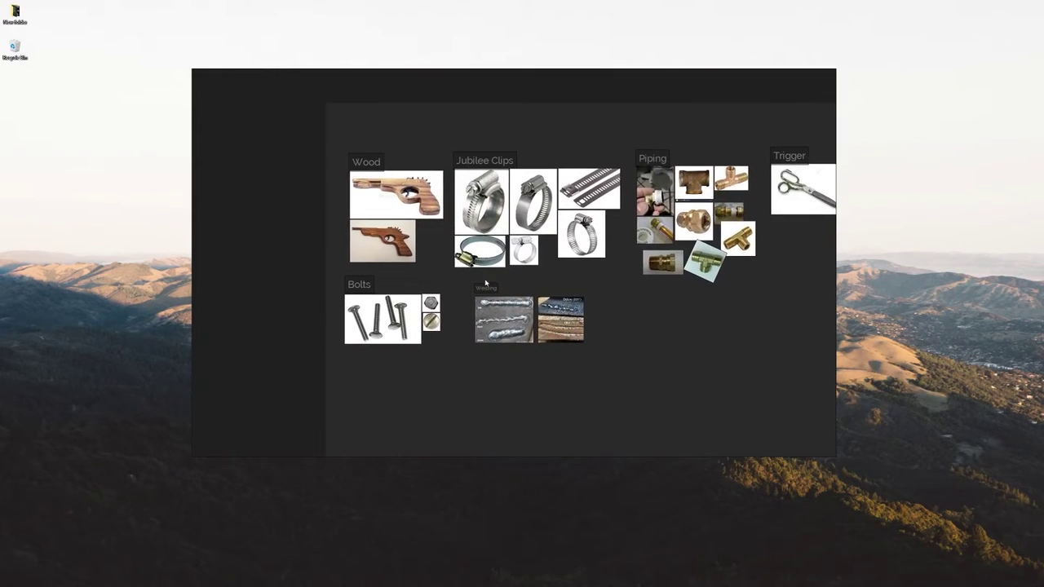
# Zoom in on the wooden rubber-band gun image and pan it to the centre
pyautogui.scroll(5, 485, 283)
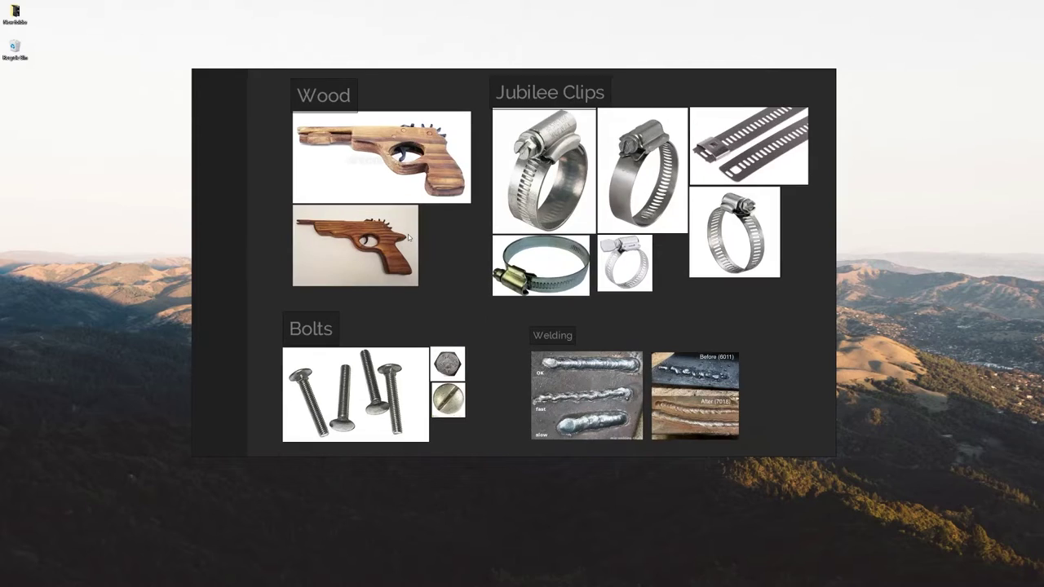
pyautogui.scroll(5, 470, 151)
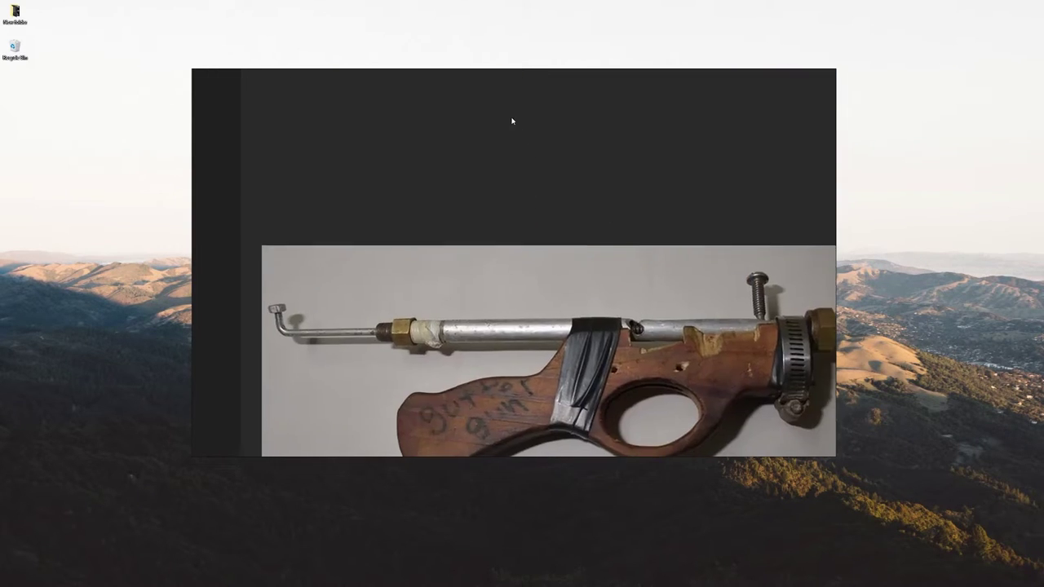
pyautogui.scroll(4, 471, 151)
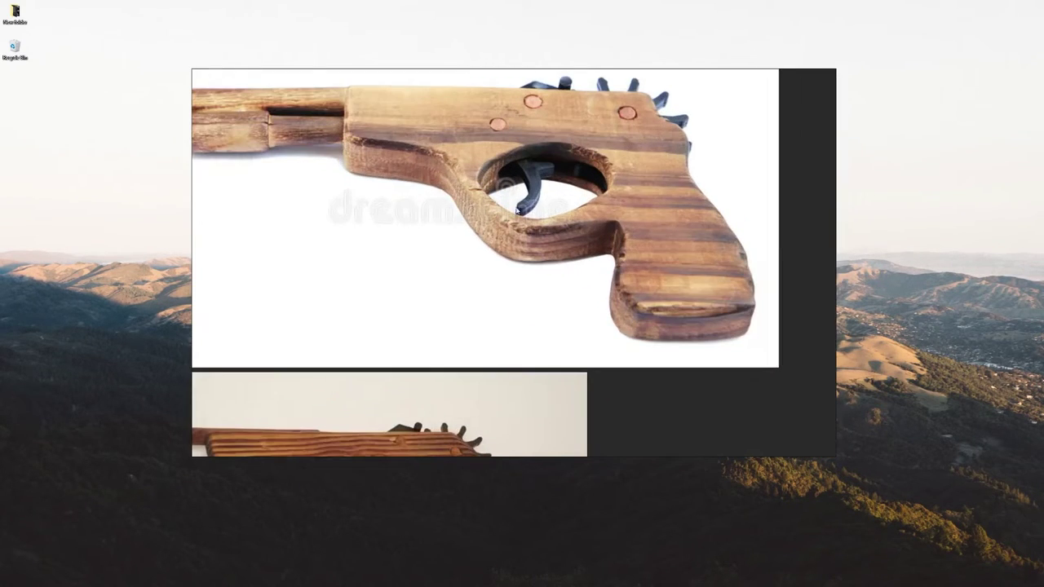
pyautogui.moveTo(573, 235); pyautogui.dragTo(555, 257)
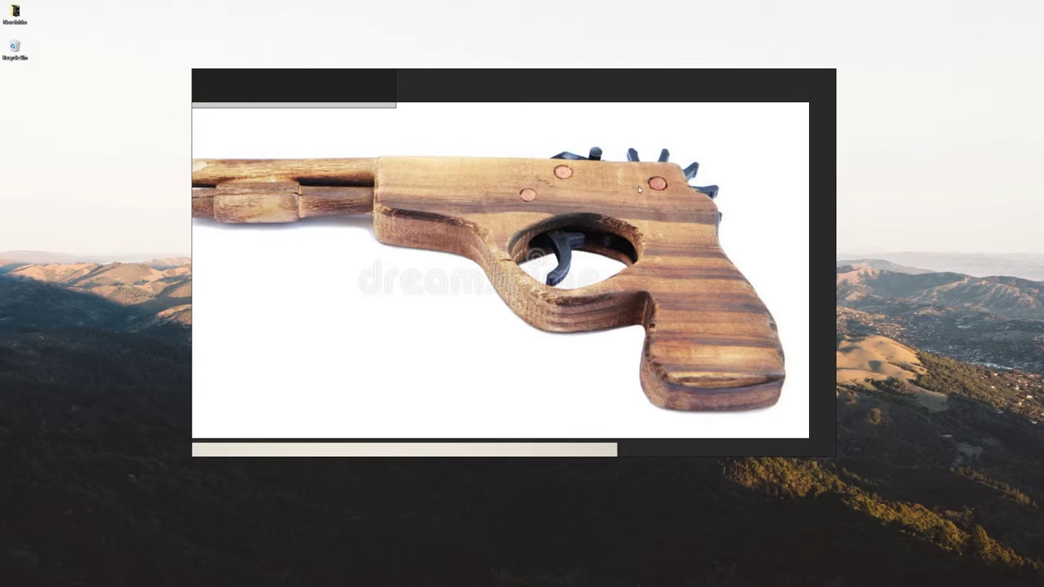
# Toggle the wooden toy gun picture to fit the window, then return to the Wood and Jubilee Clips view
pyautogui.click(563, 274)
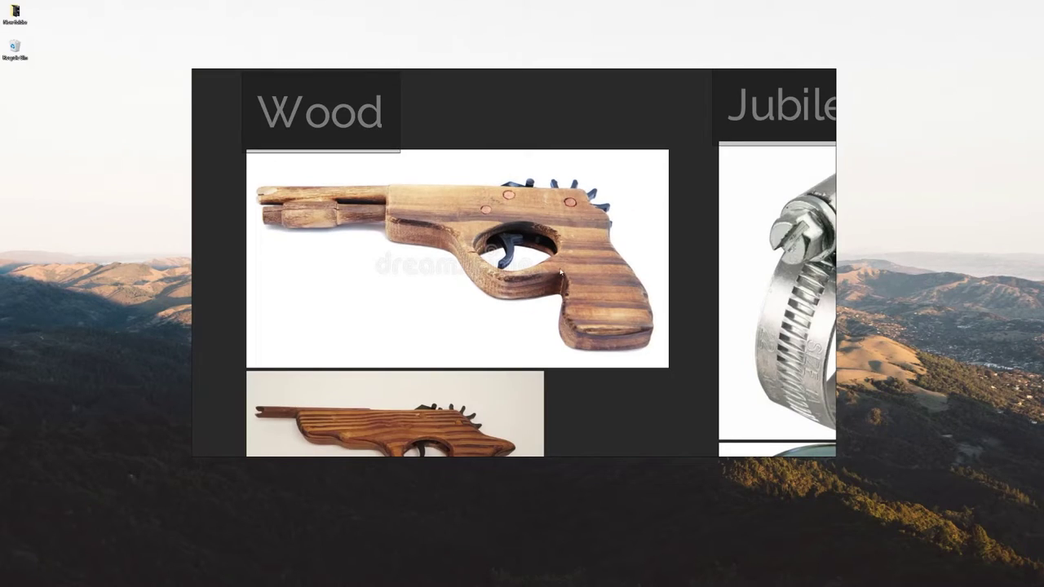
pyautogui.click(537, 285)
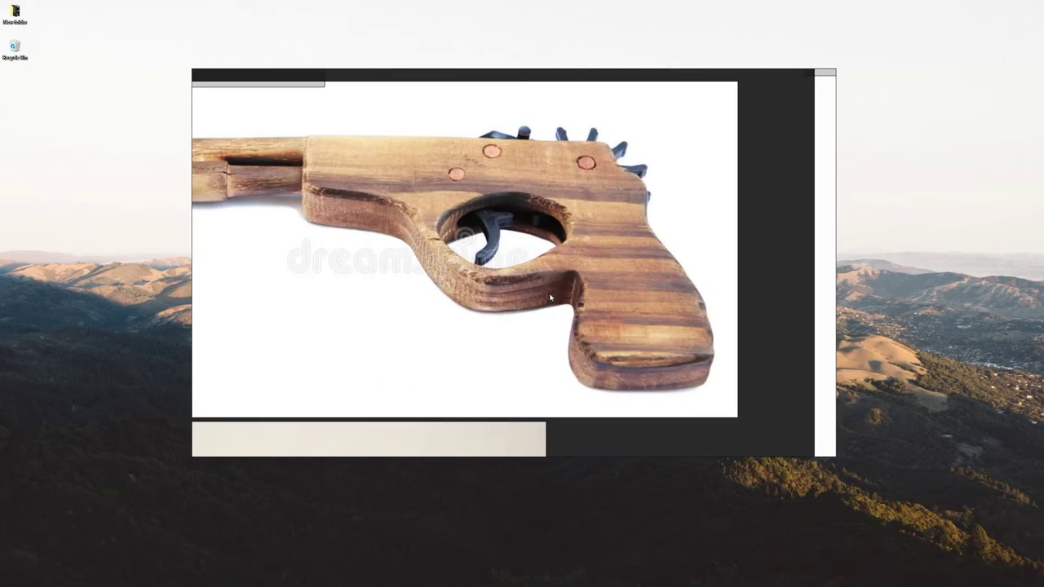
pyautogui.click(550, 292)
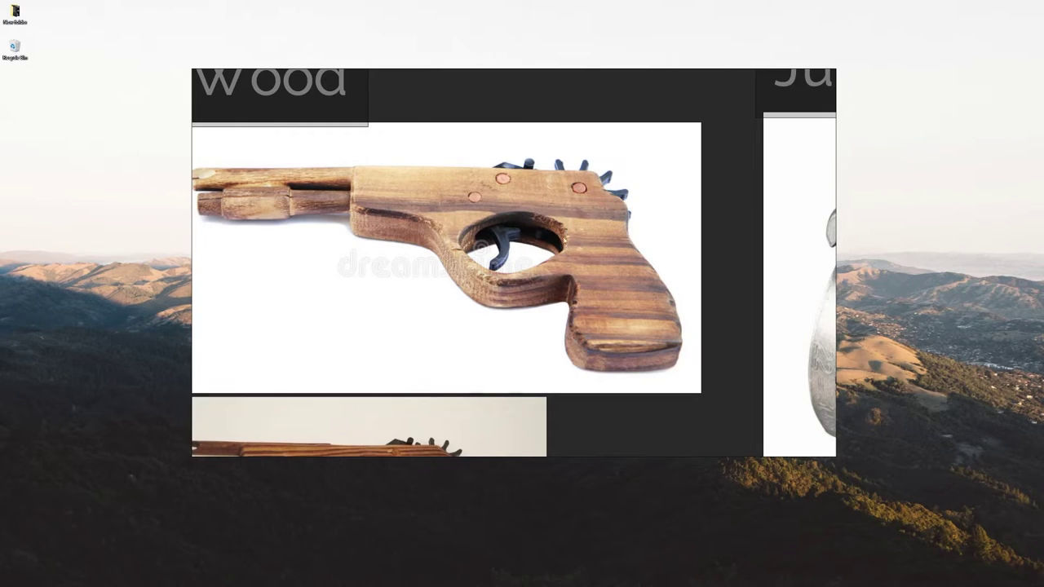
# Step to the homemade gun photo, close in on its taped grip and trigger hole, then back out
pyautogui.scroll(-2, 452, 274)
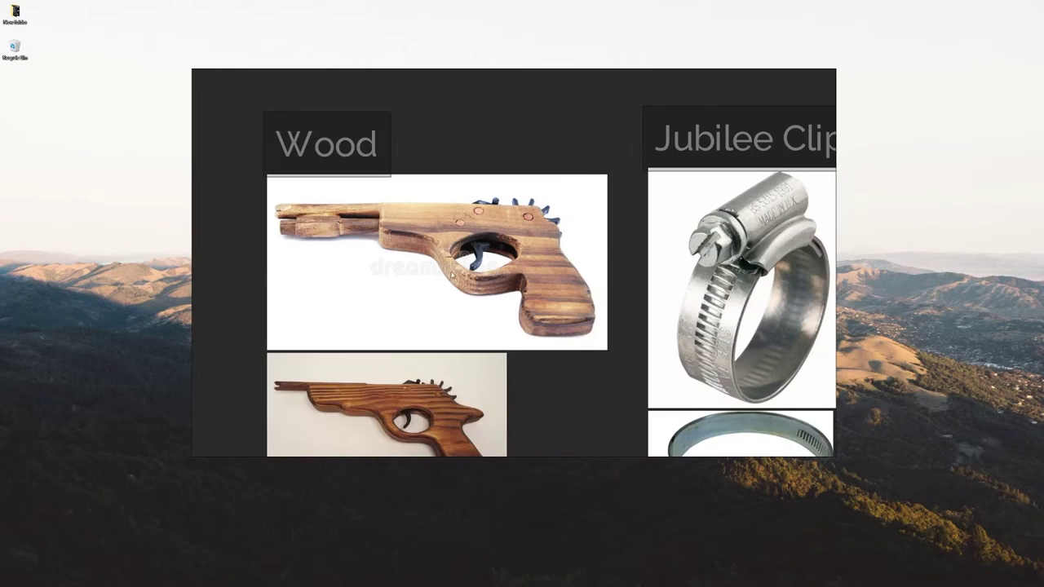
pyautogui.press('Right')
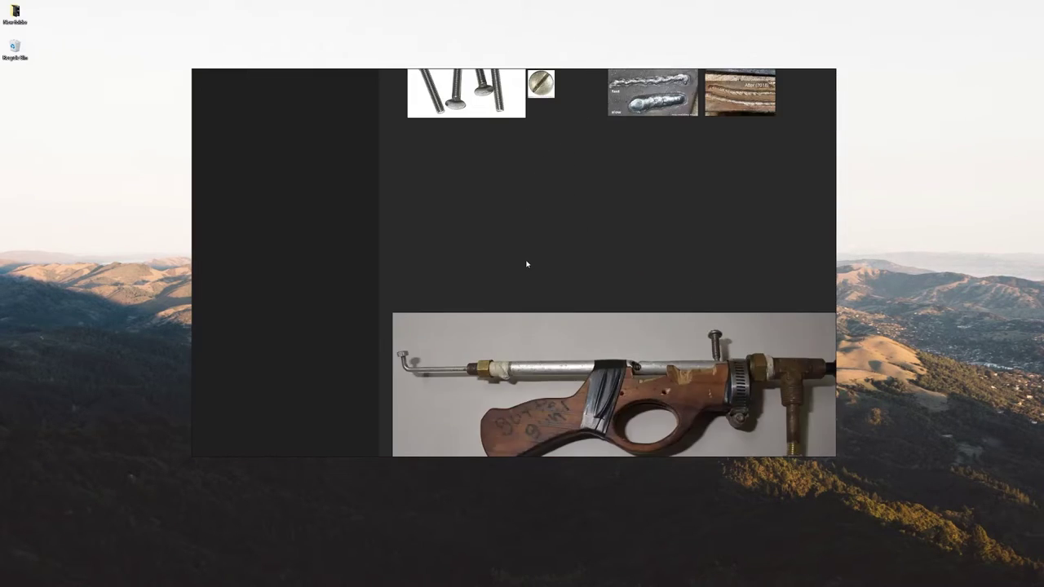
pyautogui.press('Right')
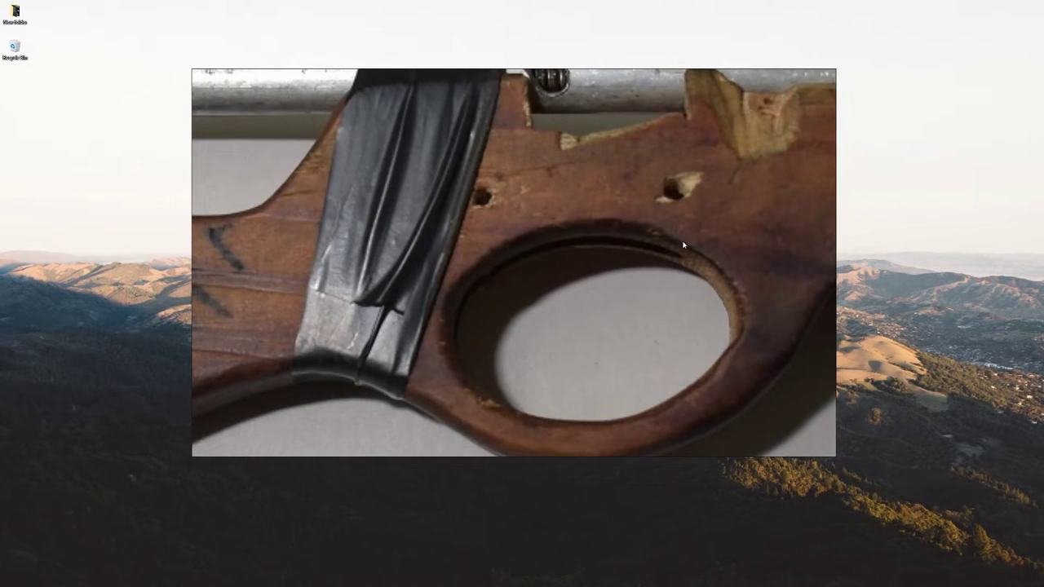
pyautogui.press('Right')
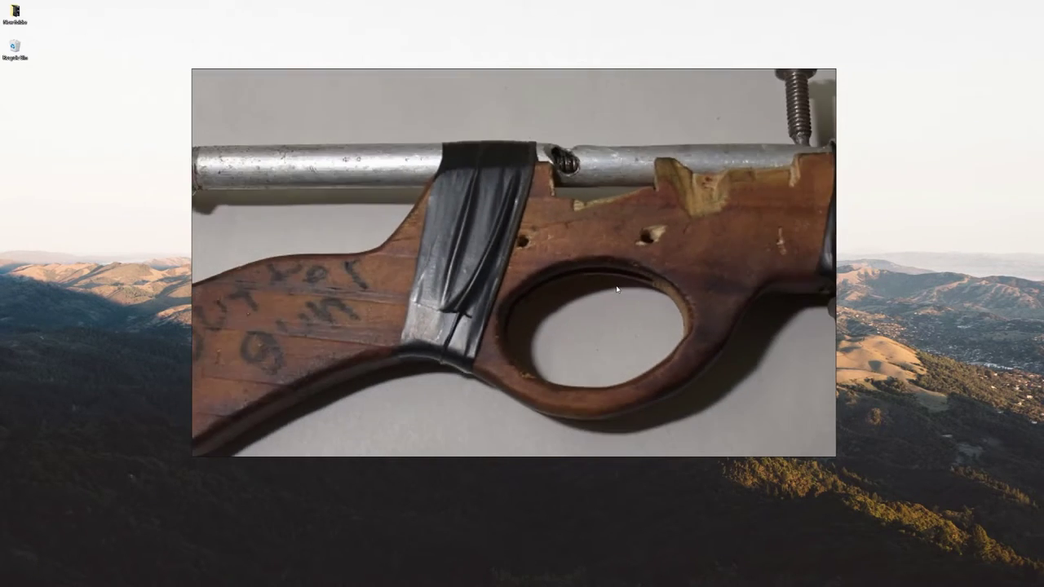
pyautogui.press('Right')
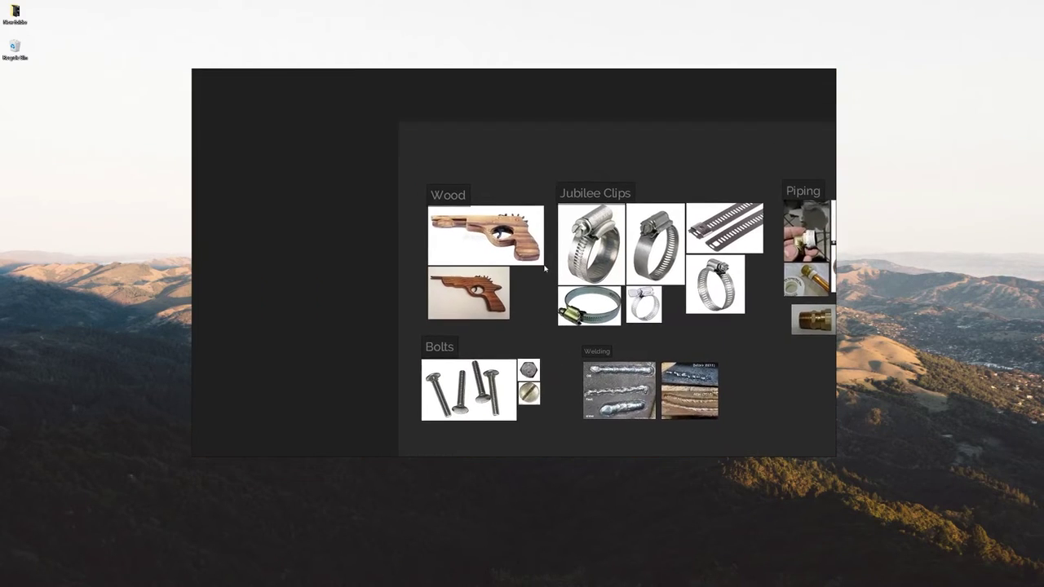
# Advance to a zoomed view of the lower wooden toy-gun image
pyautogui.press('Right')
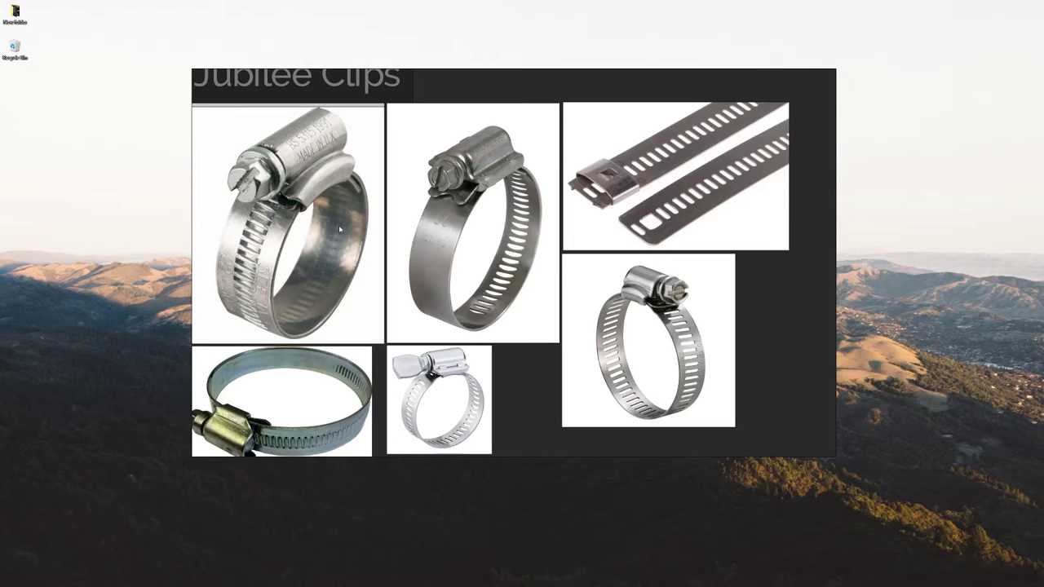
# Zoom into and refit the Welding group, then view the gun's screw close-up and a wider gun shot
pyautogui.scroll(-5, 339, 225)
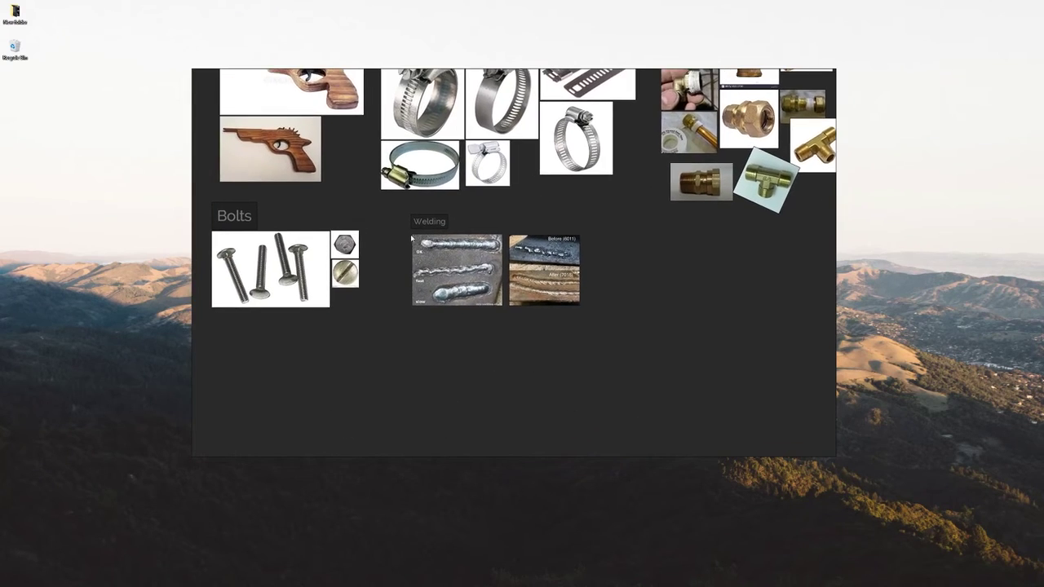
pyautogui.click(412, 237)
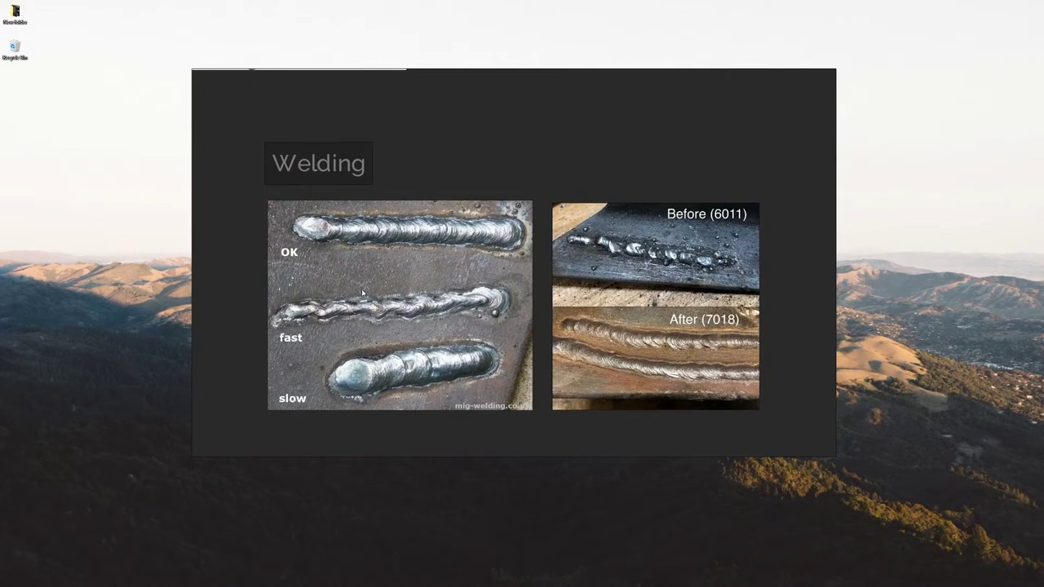
pyautogui.click(361, 289)
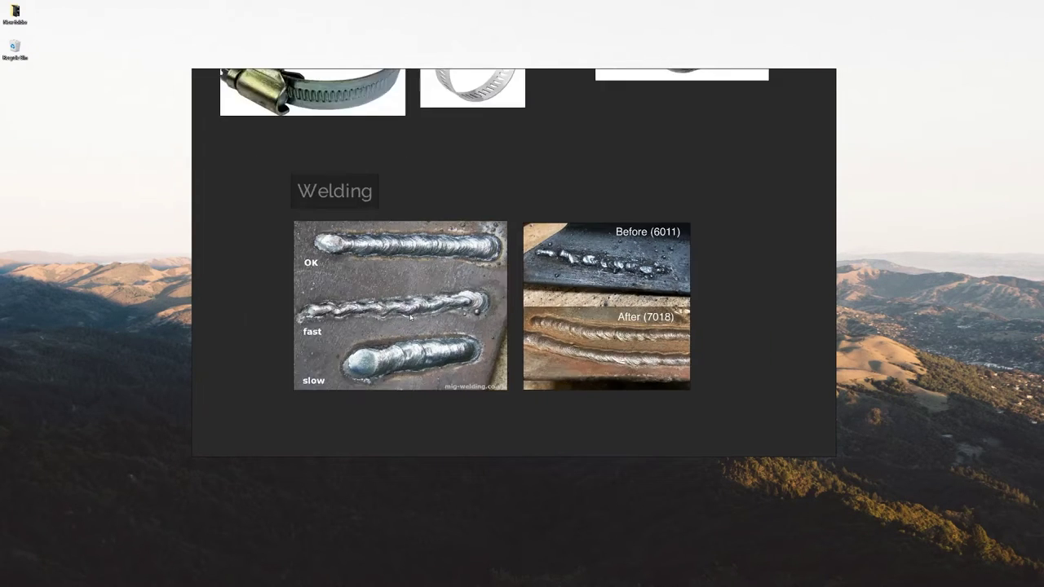
pyautogui.click(411, 316)
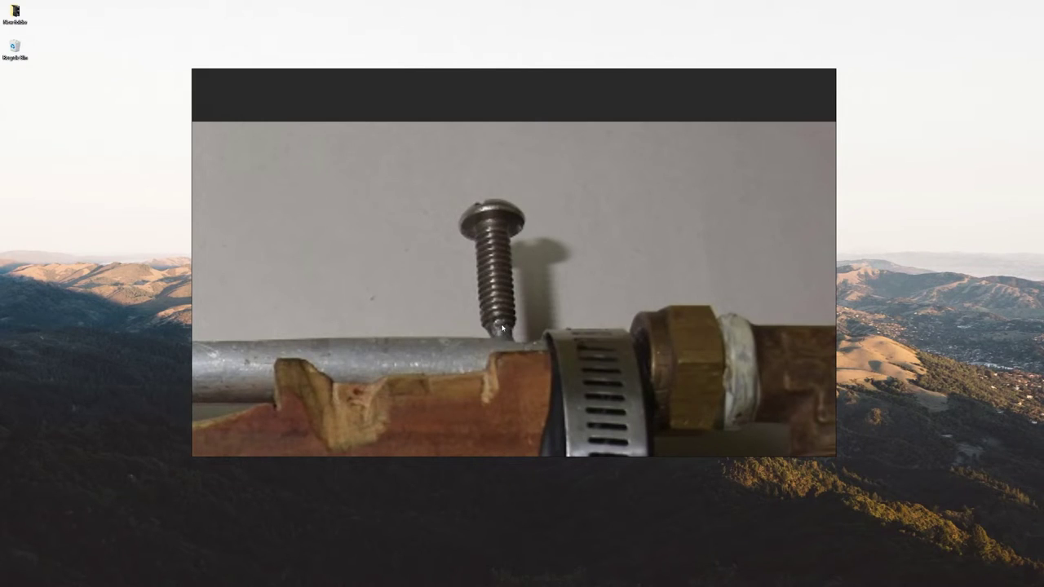
pyautogui.click(429, 333)
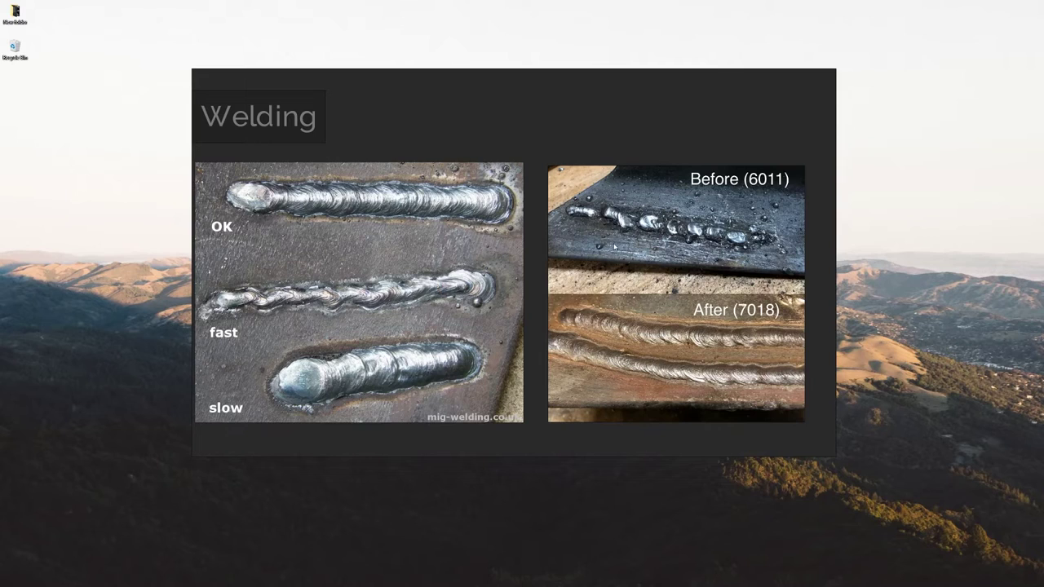
# Step through the spear-gun photo and barrel-and-screw close-up, back to the Bolts and Welding overview
pyautogui.press('Right')
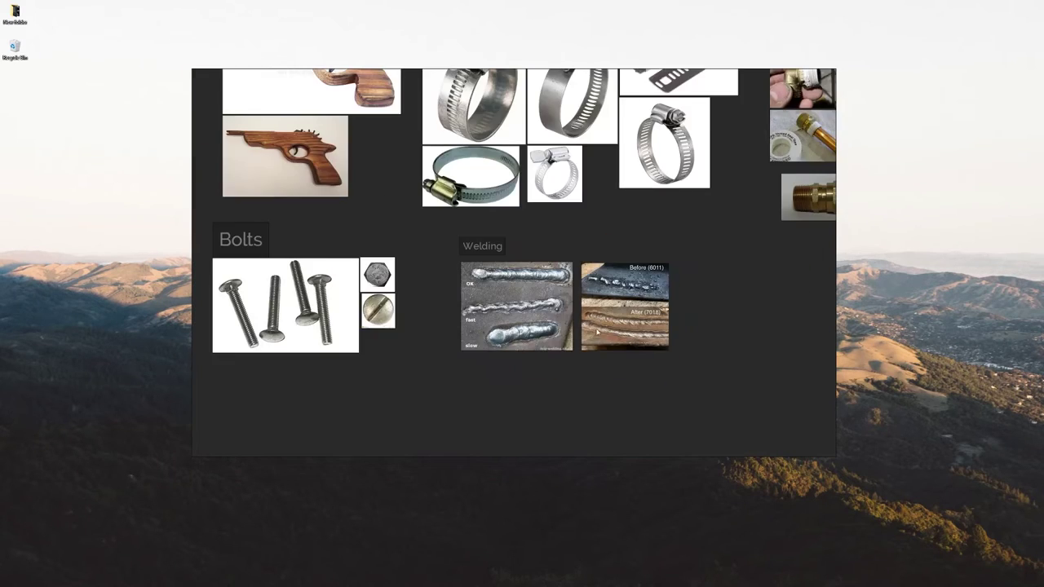
pyautogui.press('Right')
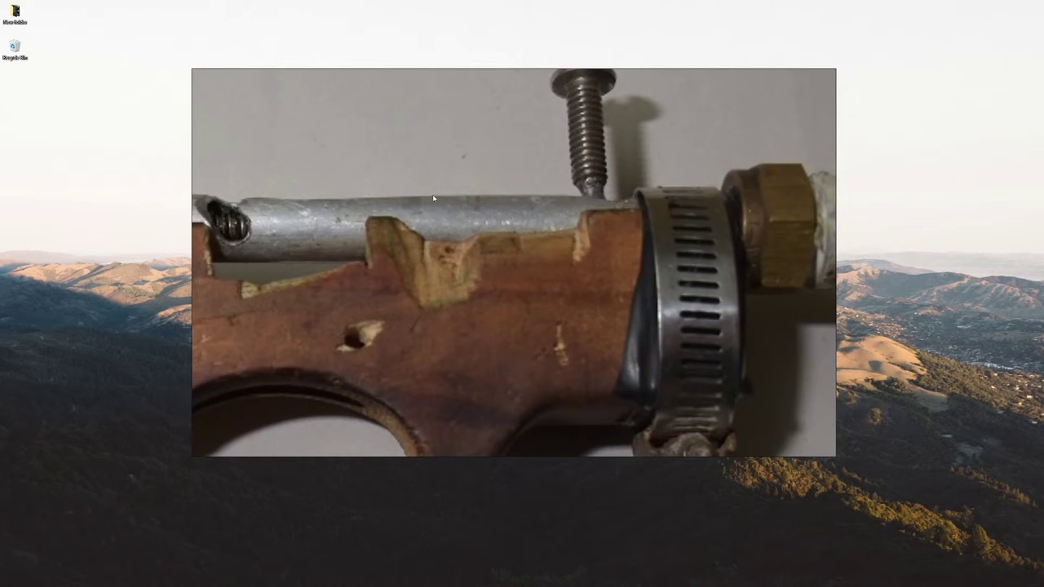
pyautogui.press('Right')
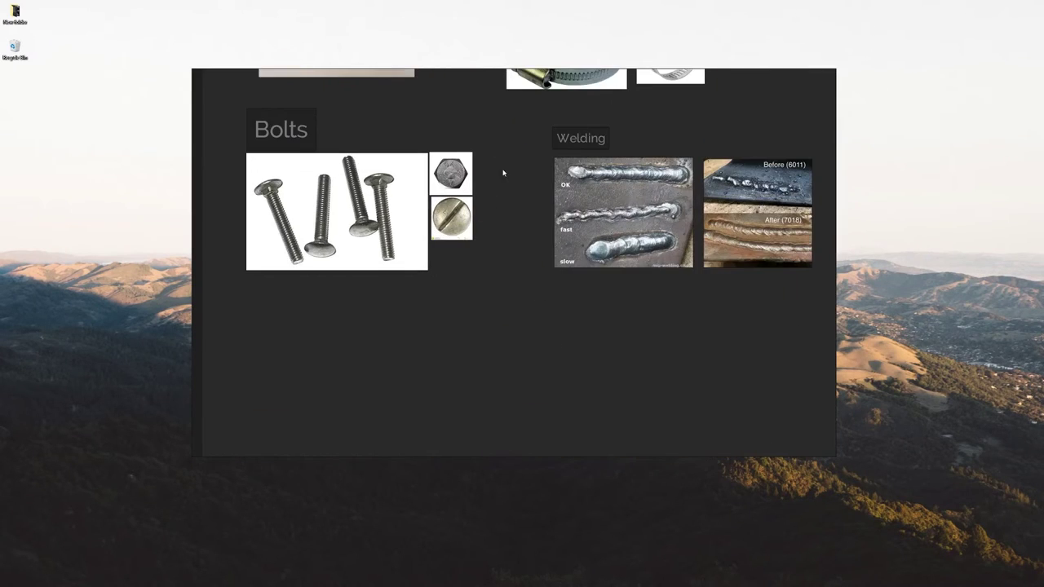
# Close in on the bolt photos, enlarge the slotted screw head, then return to the bolt collage
pyautogui.press('Right')
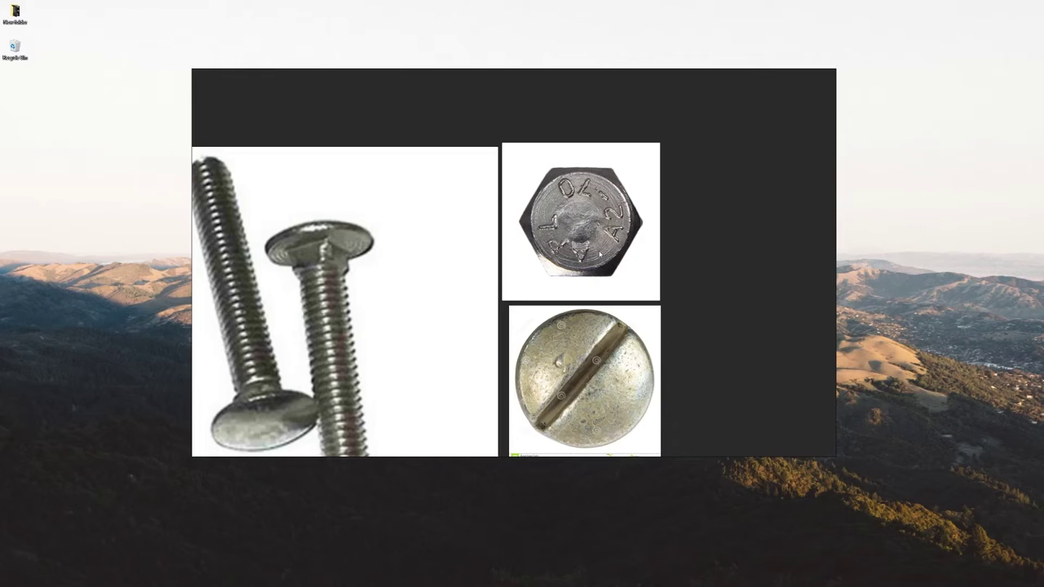
pyautogui.click(641, 337)
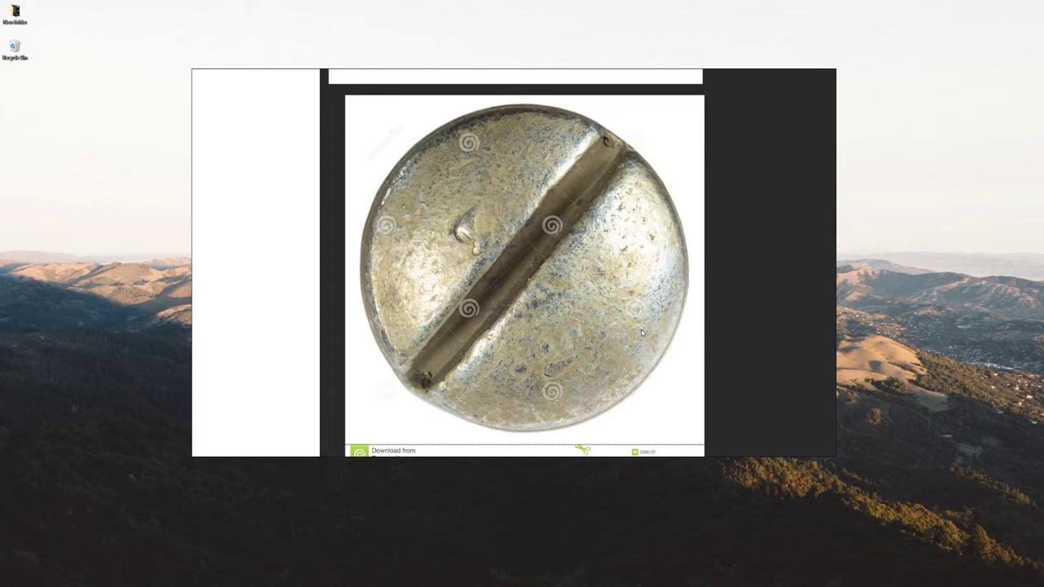
pyautogui.press('Right')
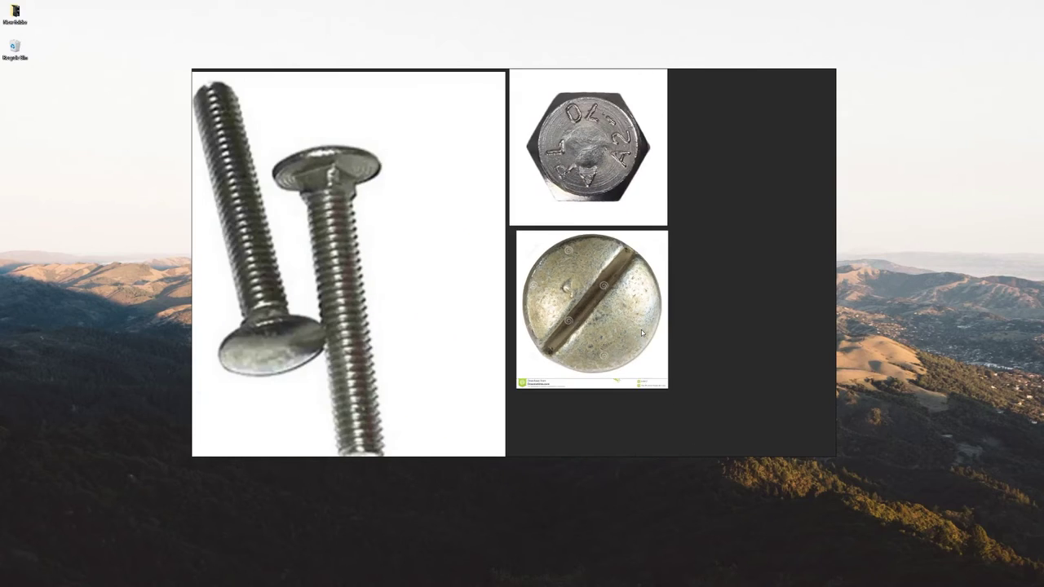
# Zoom and pan down the board to reveal the lower Piping images
pyautogui.scroll(-3, 641, 332)
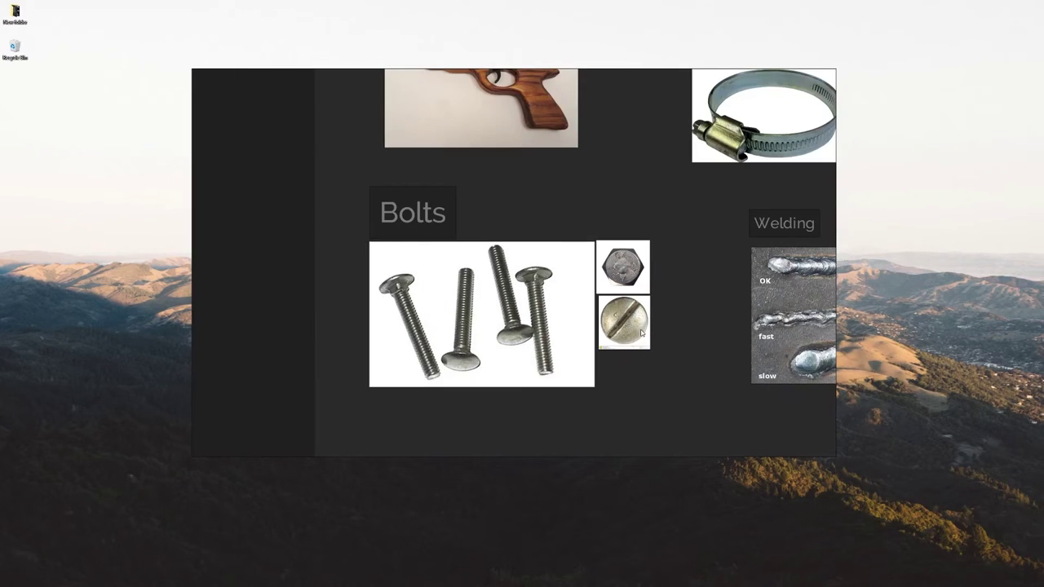
pyautogui.scroll(-3, 557, 340)
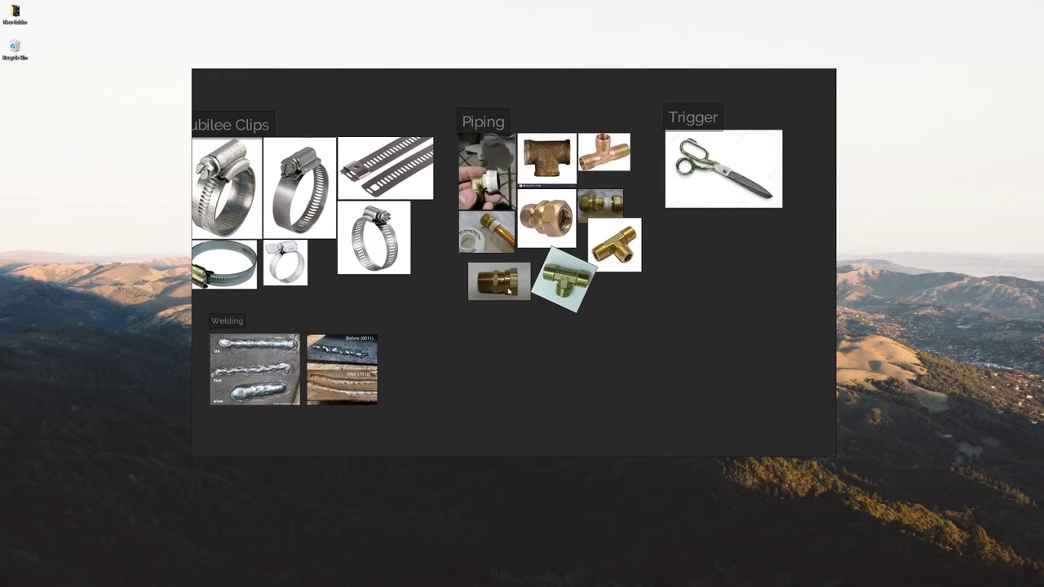
pyautogui.scroll(5, 593, 226)
pyautogui.scroll(3, 592, 226)
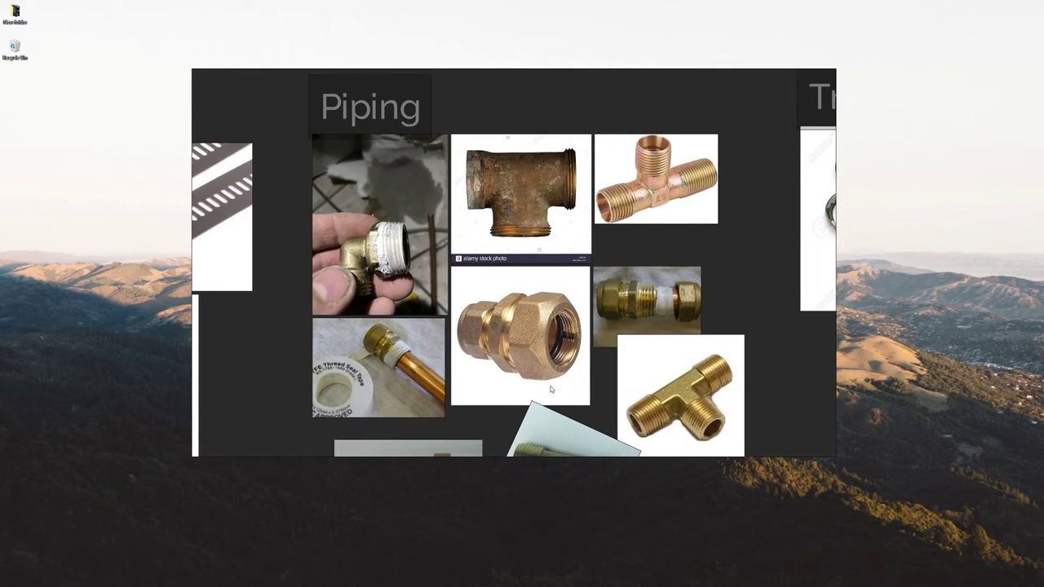
pyautogui.moveTo(552, 390); pyautogui.dragTo(589, 336)
pyautogui.scroll(-5, 589, 337)
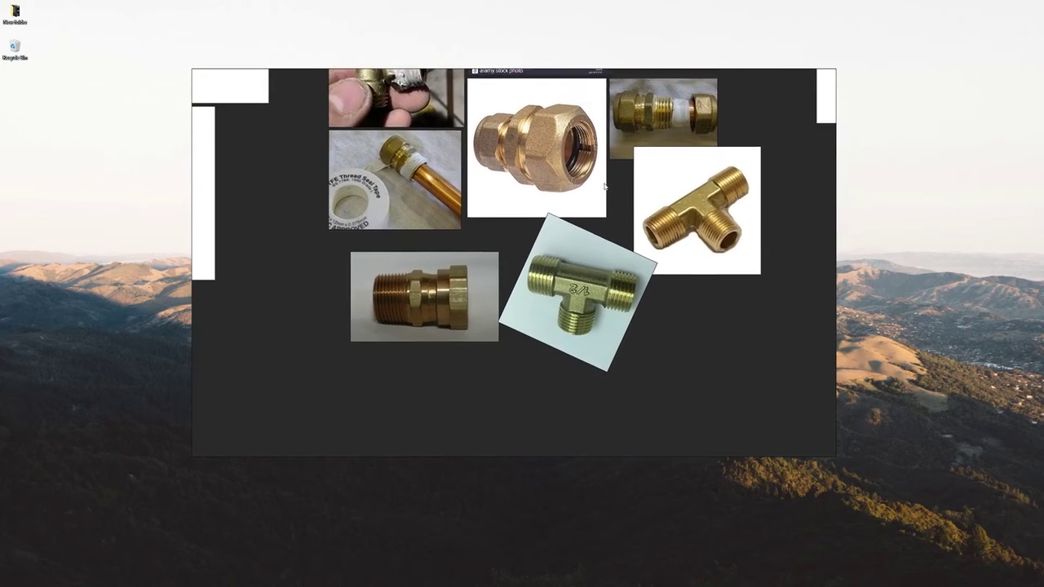
pyautogui.scroll(5, 629, 168)
pyautogui.scroll(4, 589, 226)
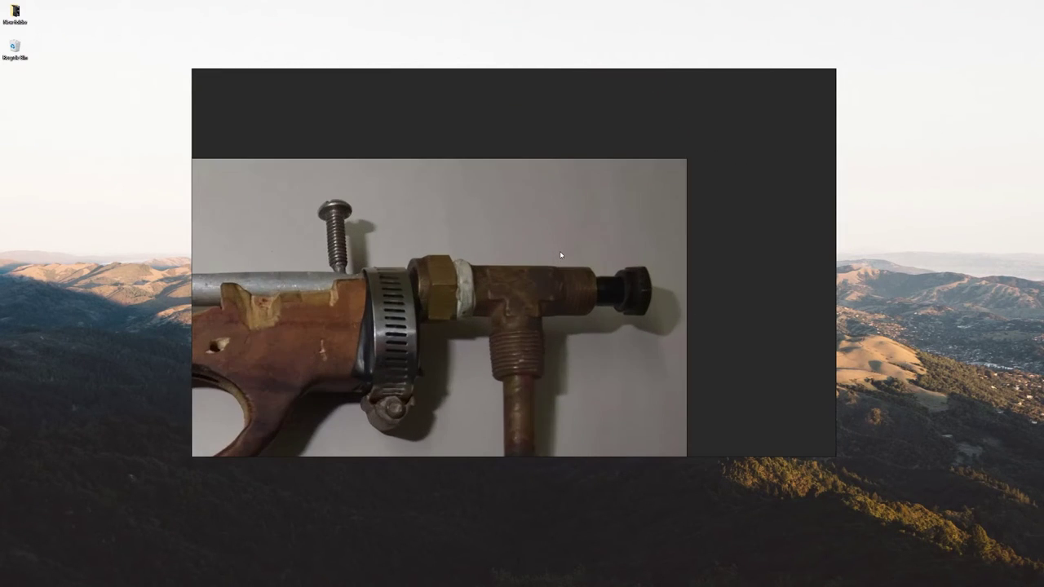
pyautogui.scroll(-2, 560, 252)
pyautogui.moveTo(588, 226); pyautogui.dragTo(599, 81)
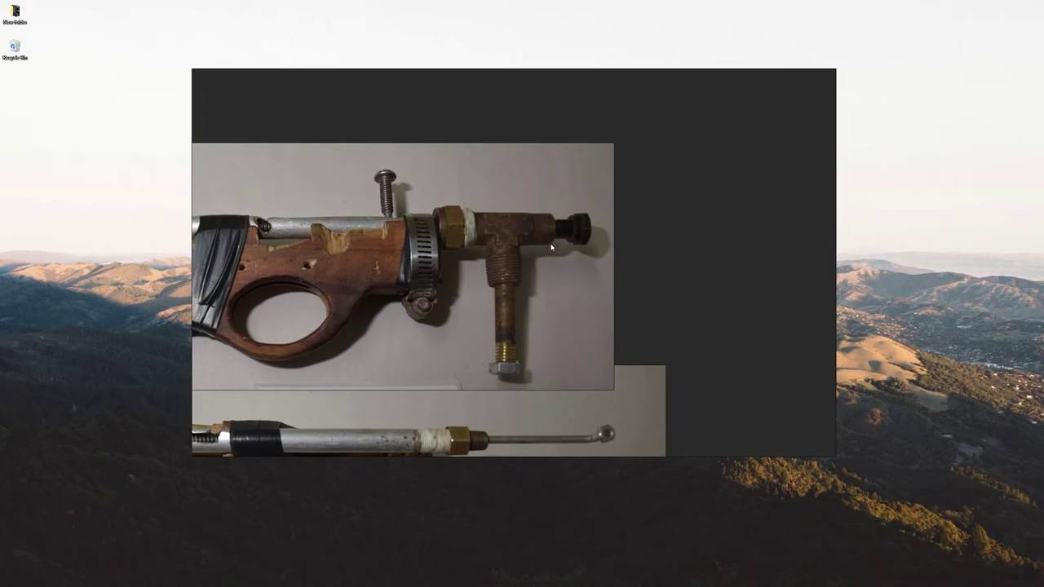
# Pan past the gun photos and frame the 1/2 T-fitting images
pyautogui.moveTo(652, 122); pyautogui.dragTo(601, 272)
pyautogui.scroll(-4, 580, 204)
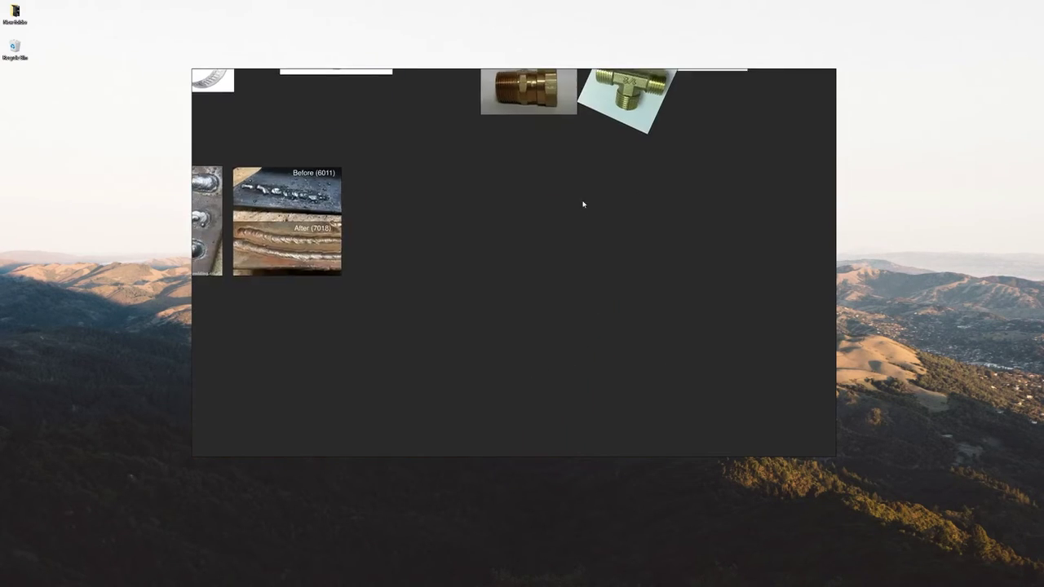
pyautogui.scroll(4, 570, 236)
pyautogui.scroll(3, 570, 236)
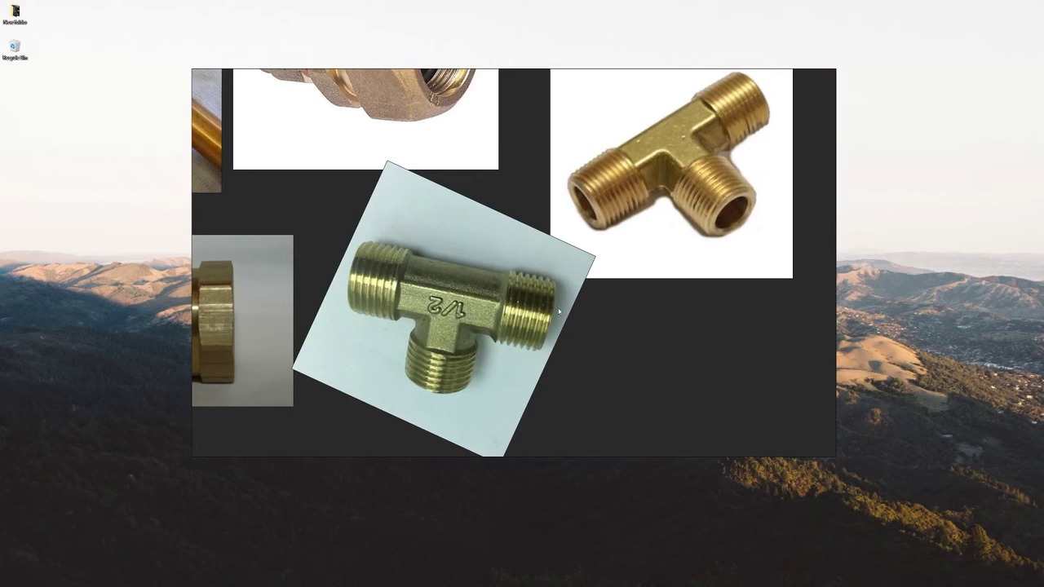
pyautogui.moveTo(587, 264); pyautogui.dragTo(638, 201)
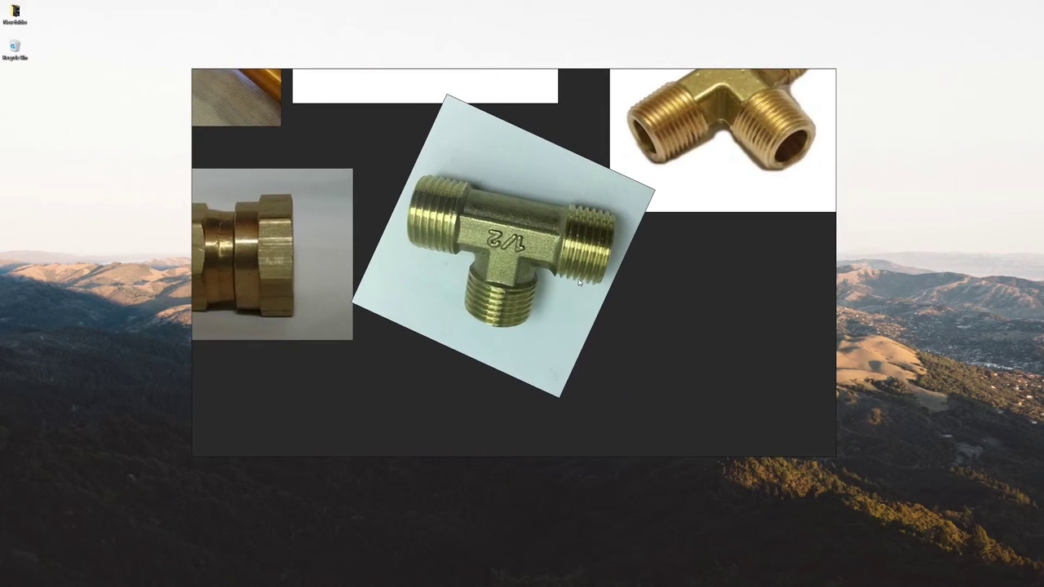
pyautogui.moveTo(581, 289); pyautogui.dragTo(579, 317)
pyautogui.scroll(-8, 577, 317)
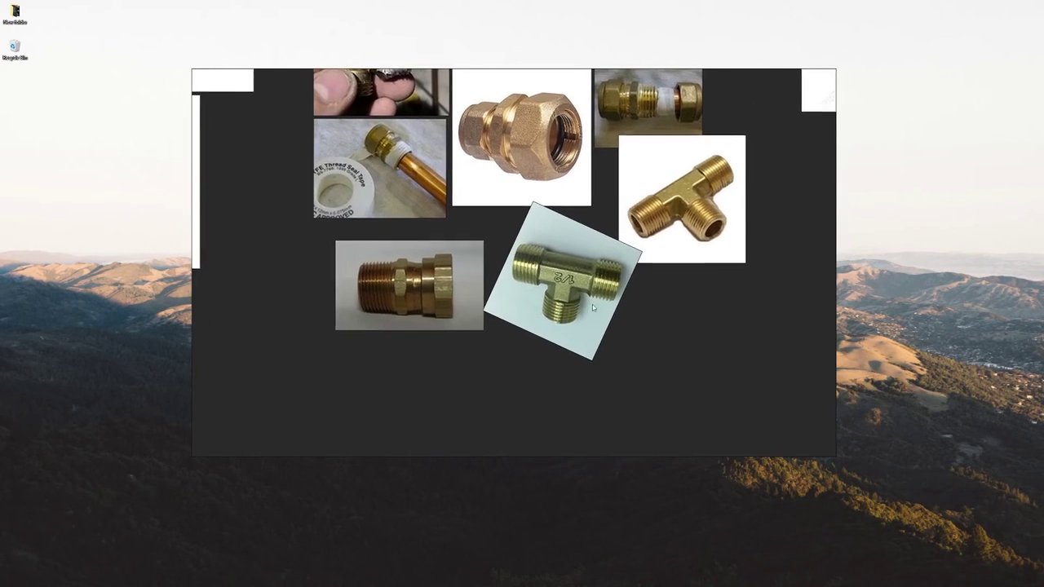
pyautogui.scroll(6, 602, 273)
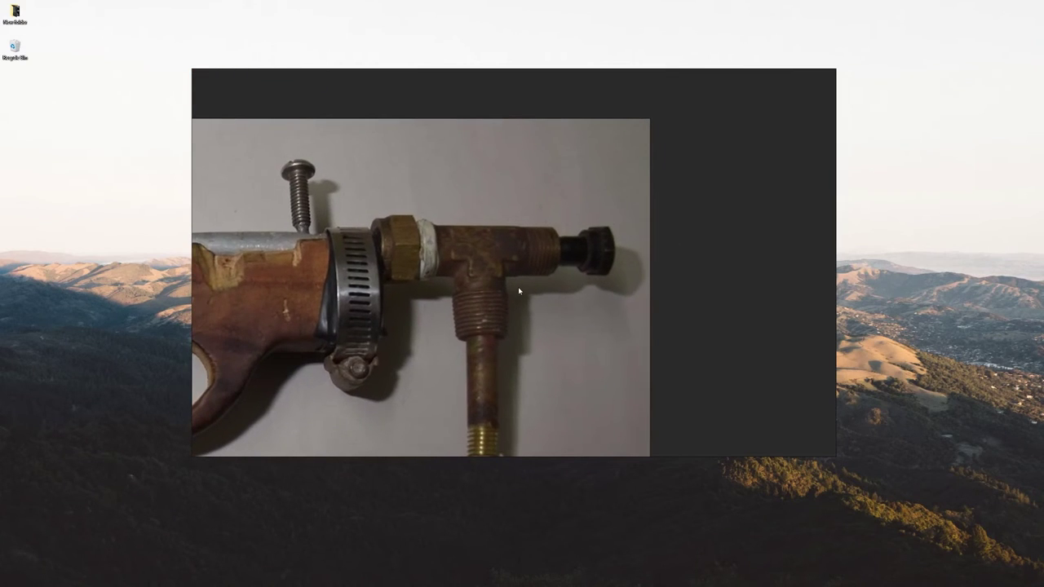
# Adjust the framing until the brass T-fitting groups fill the window
pyautogui.moveTo(517, 295); pyautogui.dragTo(541, 264)
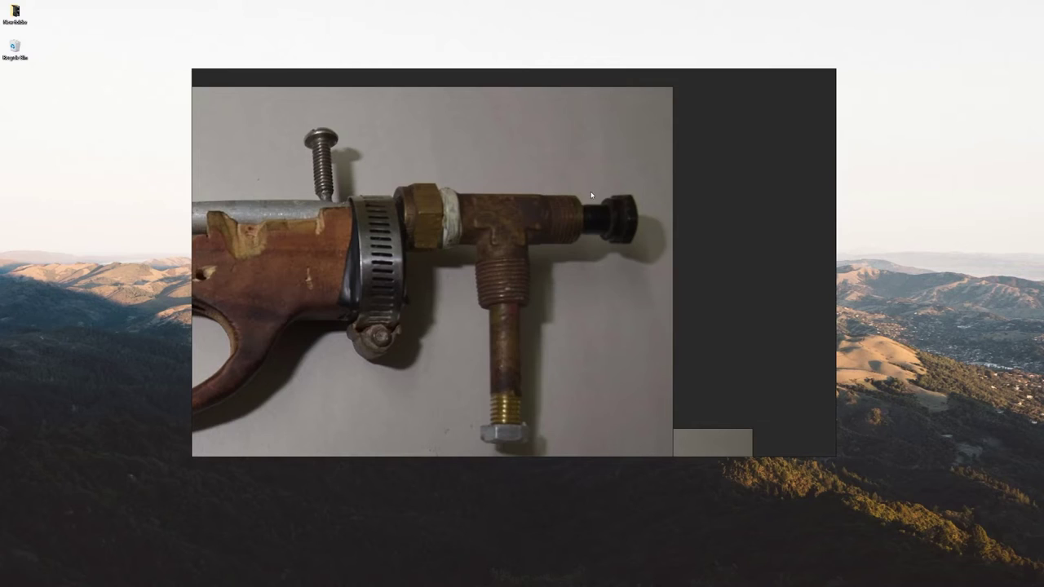
pyautogui.scroll(-5, 592, 195)
pyautogui.moveTo(566, 186); pyautogui.dragTo(557, 275)
pyautogui.scroll(5, 555, 270)
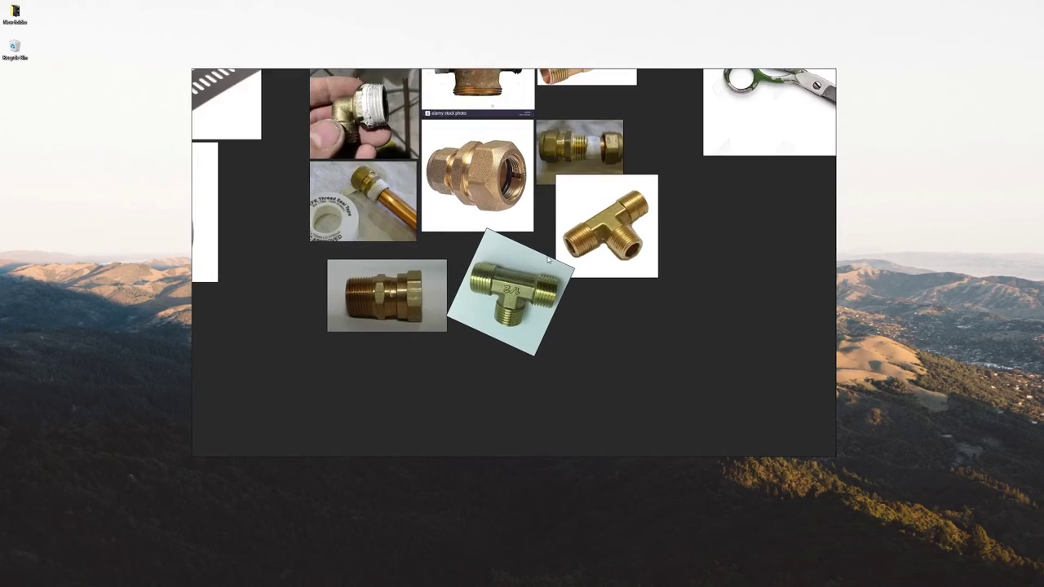
pyautogui.scroll(3, 549, 261)
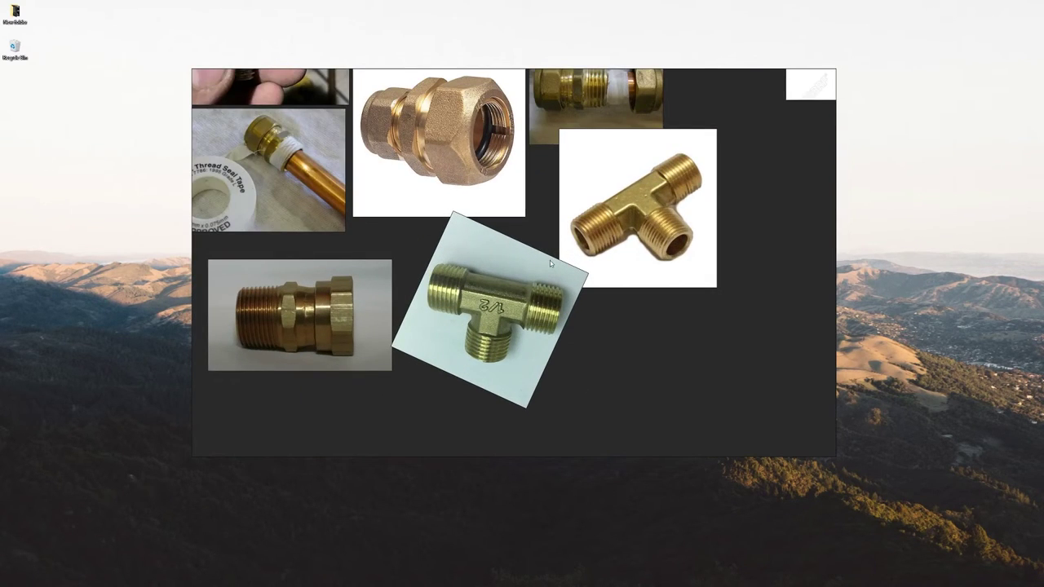
pyautogui.hscroll(-3, 519, 353)
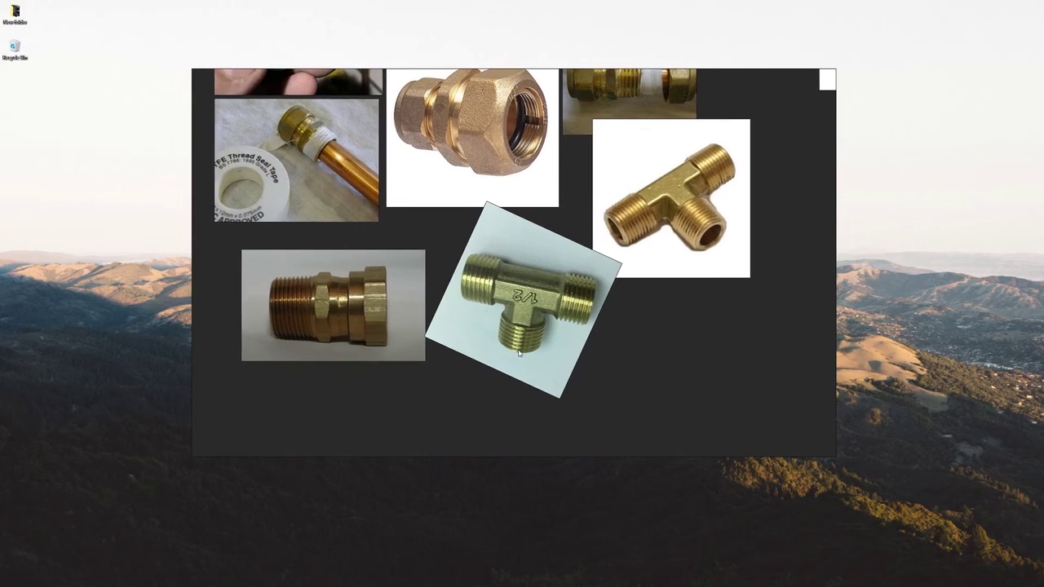
pyautogui.hscroll(-1, 519, 353)
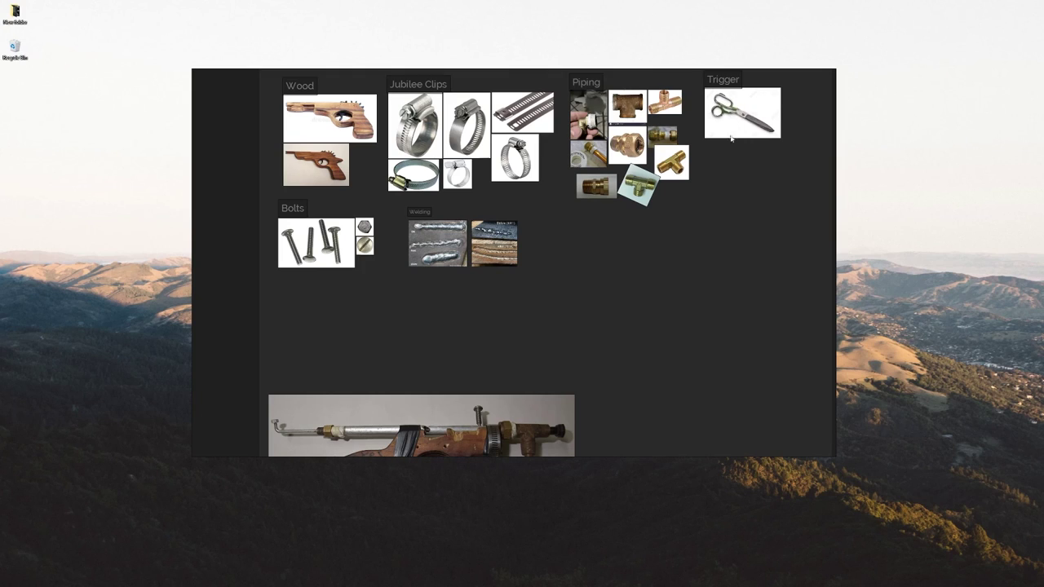
# Zoom in on the stacked side-view and top-down gun photos until they fill the window
pyautogui.scroll(-5, 645, 207)
pyautogui.scroll(6, 646, 207)
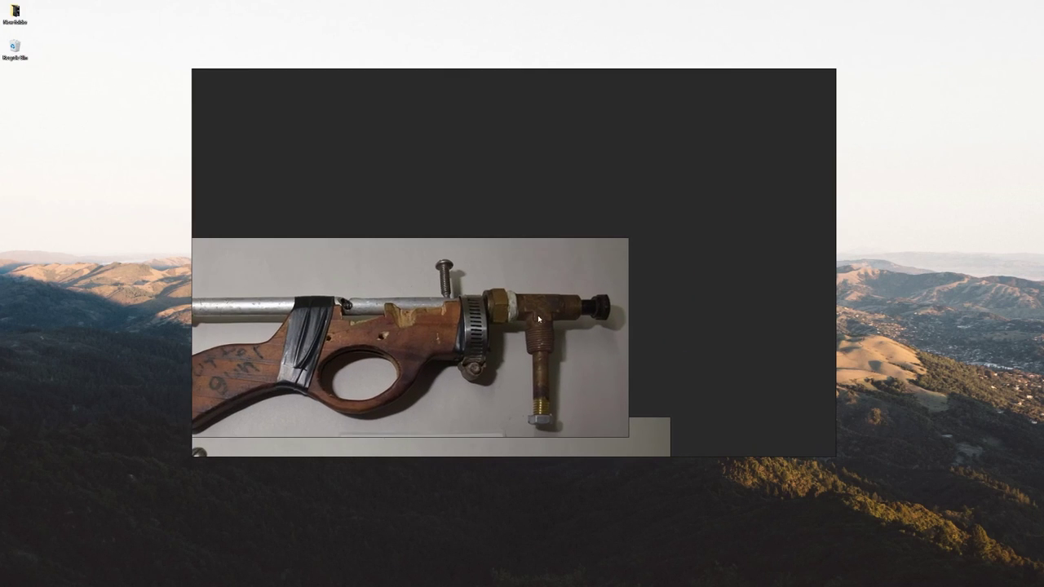
pyautogui.scroll(-5, 537, 315)
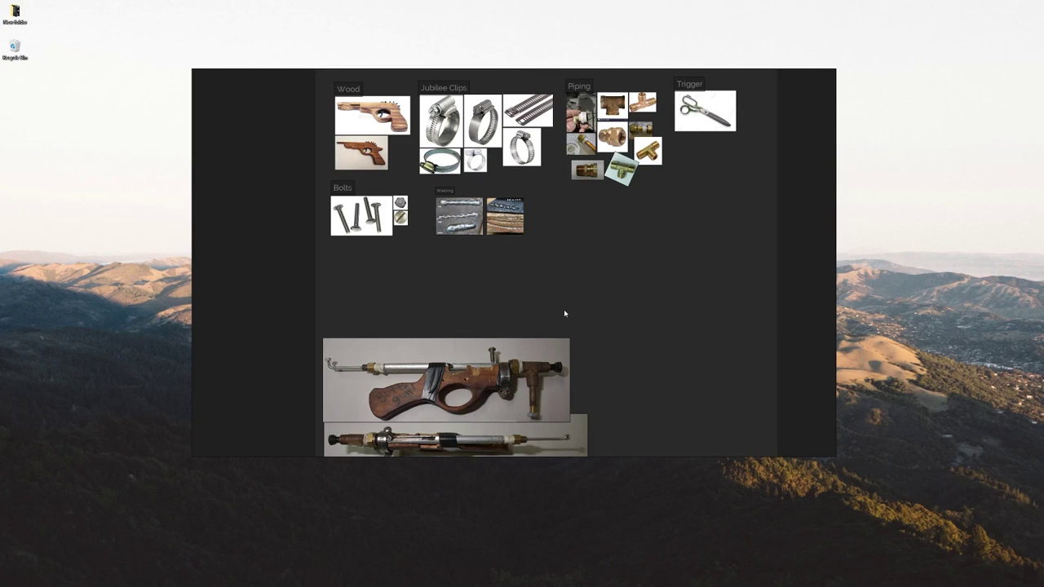
pyautogui.scroll(5, 564, 310)
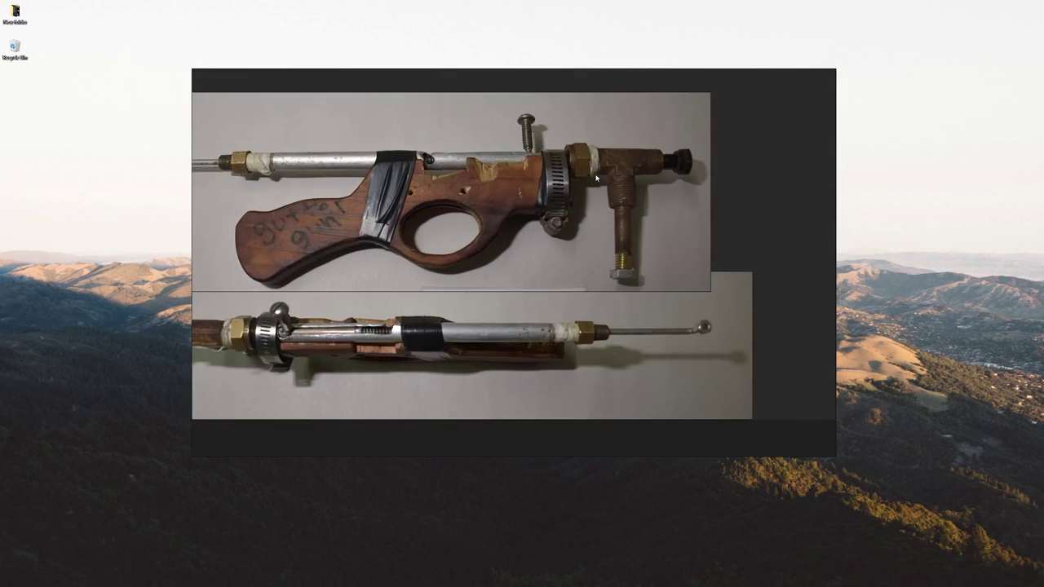